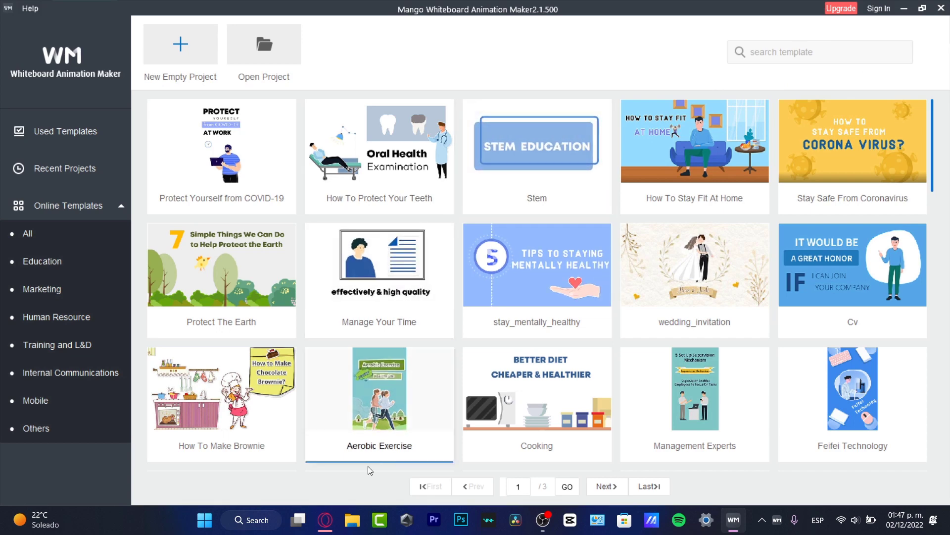
Switch to the Whiteboard Animation Video Maker product page on mangoanimate.com in Opera.
left_click(325, 520)
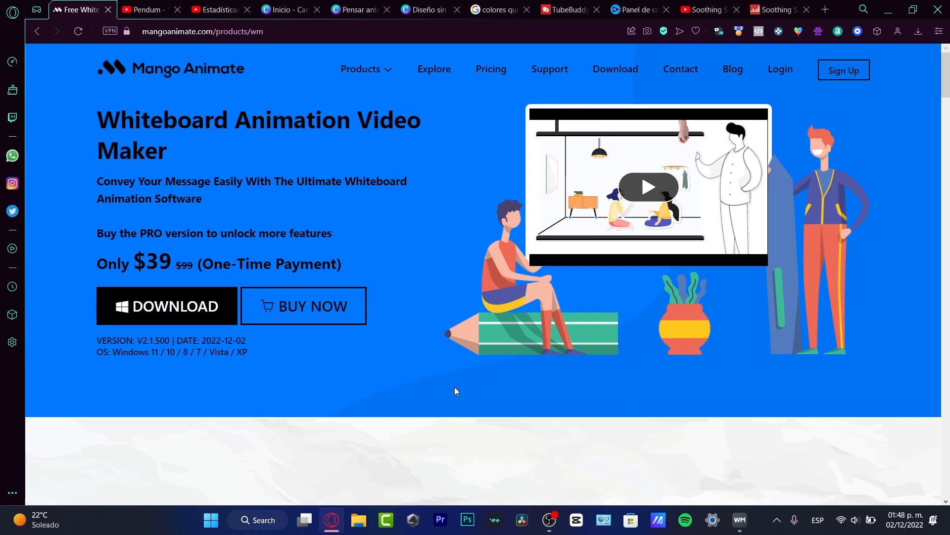
Highlight the crossed-out $99 and $39 prices, check Opera's downloads, then return to the app.
left_click_drag(177, 272, 195, 270)
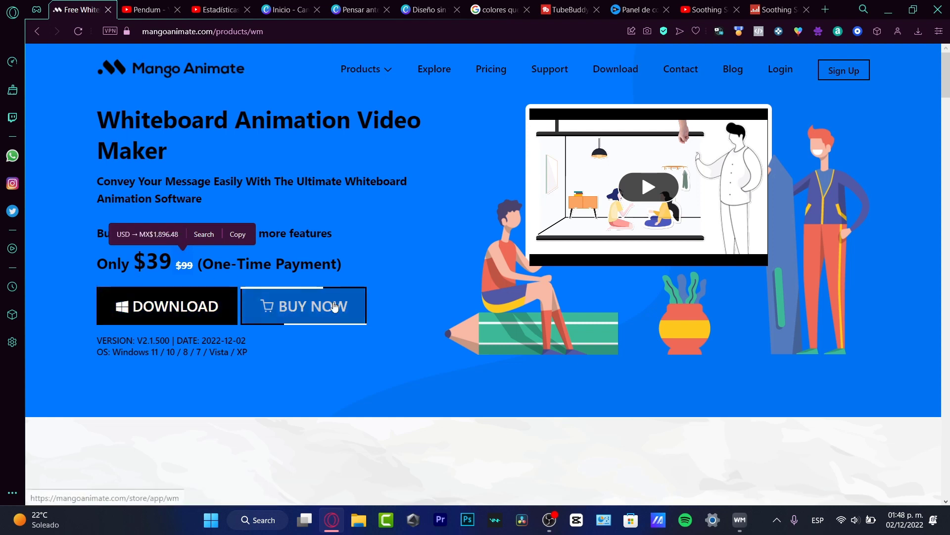
left_click(366, 282)
left_click_drag(177, 266, 153, 264)
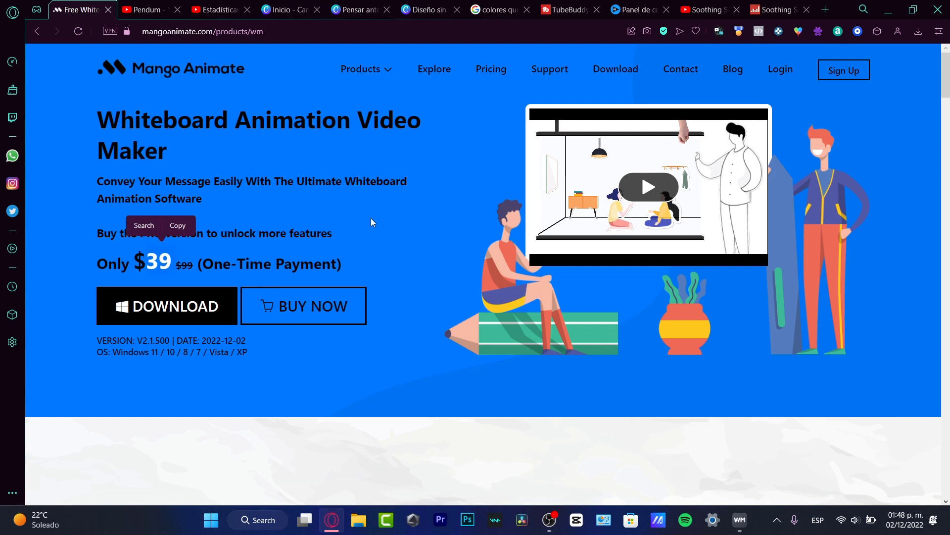
left_click(361, 198)
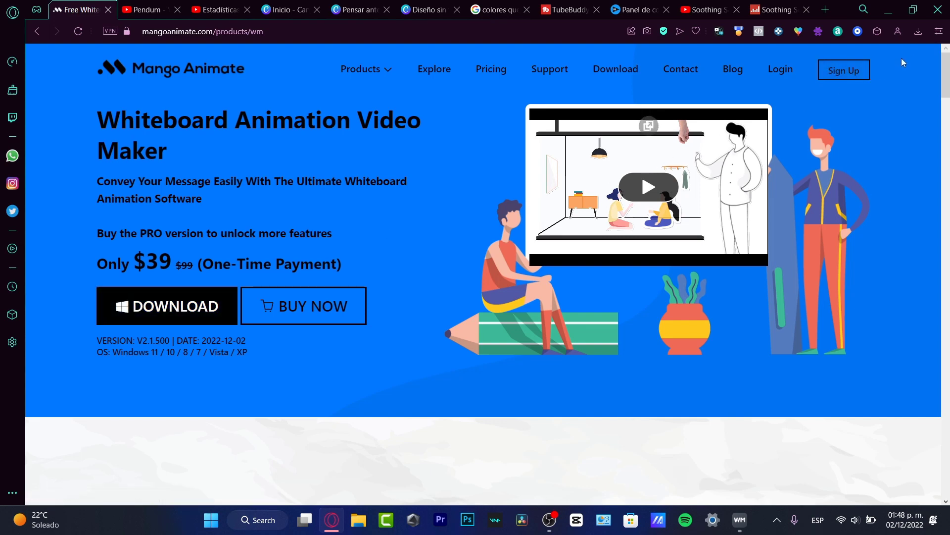
left_click(918, 33)
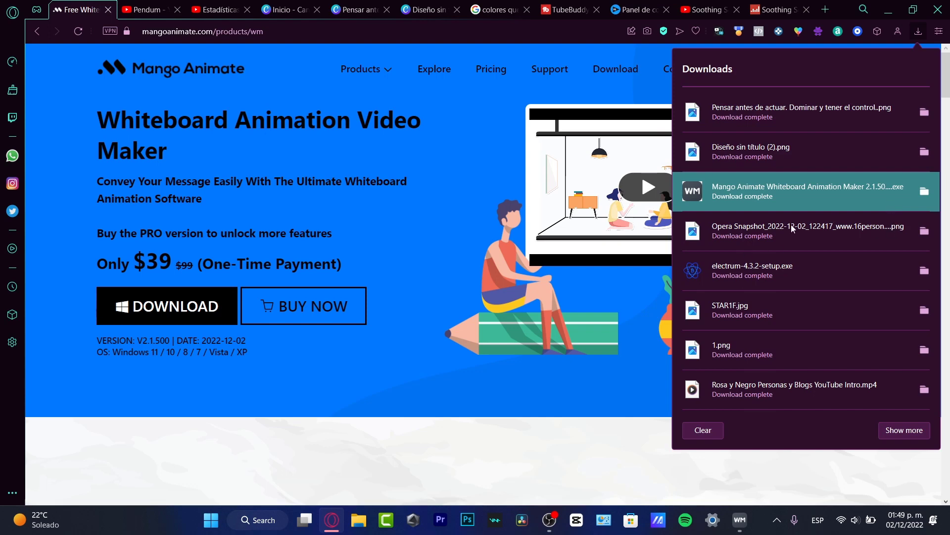
left_click(740, 520)
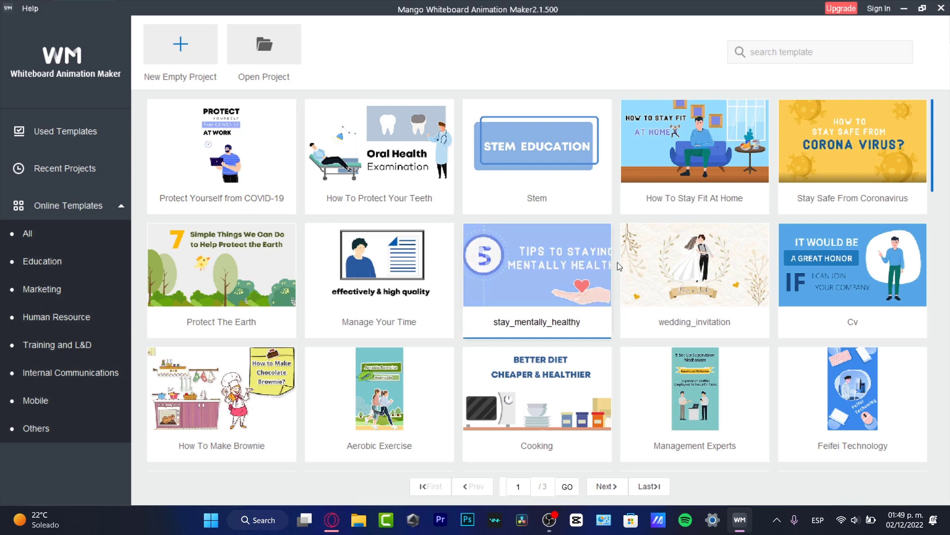
Browse the Online Templates grid and pick the stay_mentally_healthy template.
scroll(620, 270, "down", 3)
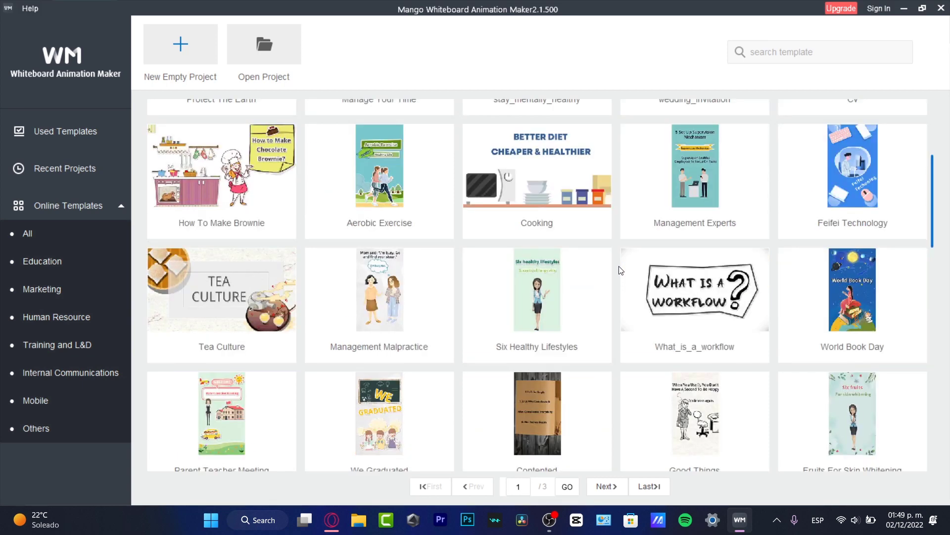
scroll(620, 269, "down", 3)
scroll(620, 271, "down", 5)
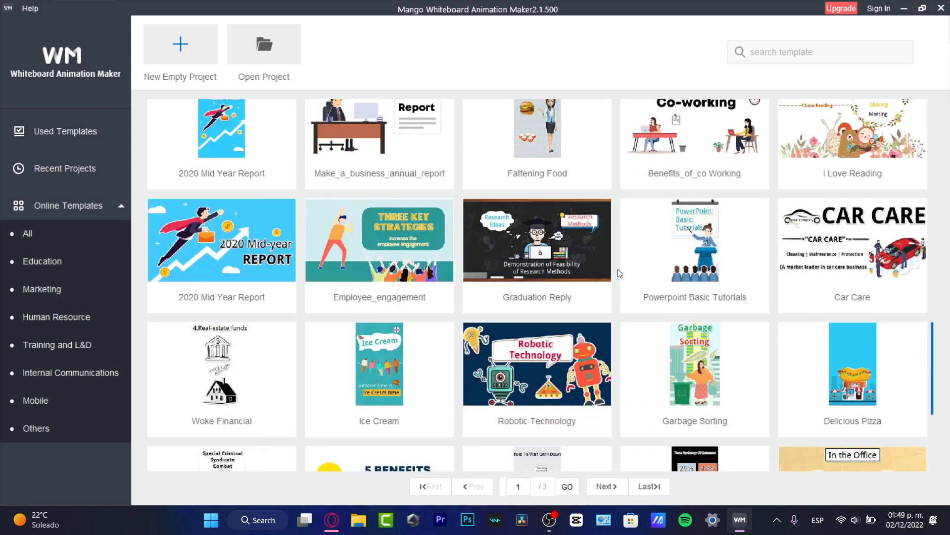
scroll(621, 275, "down", 3)
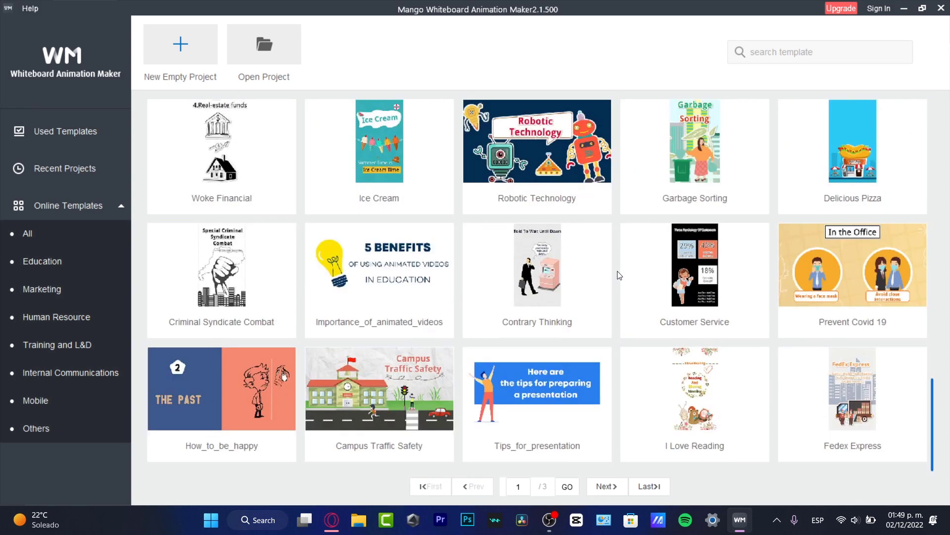
scroll(618, 267, "up", 15)
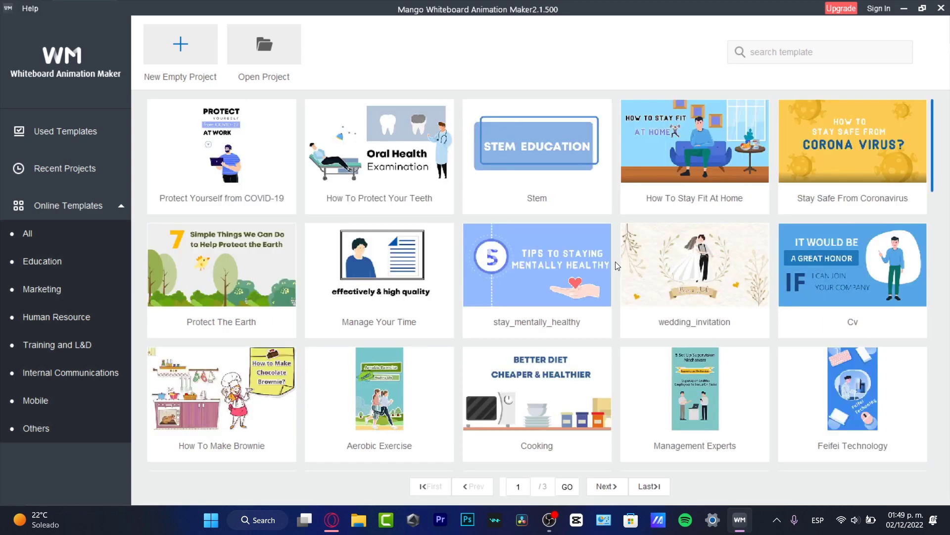
left_click(537, 252)
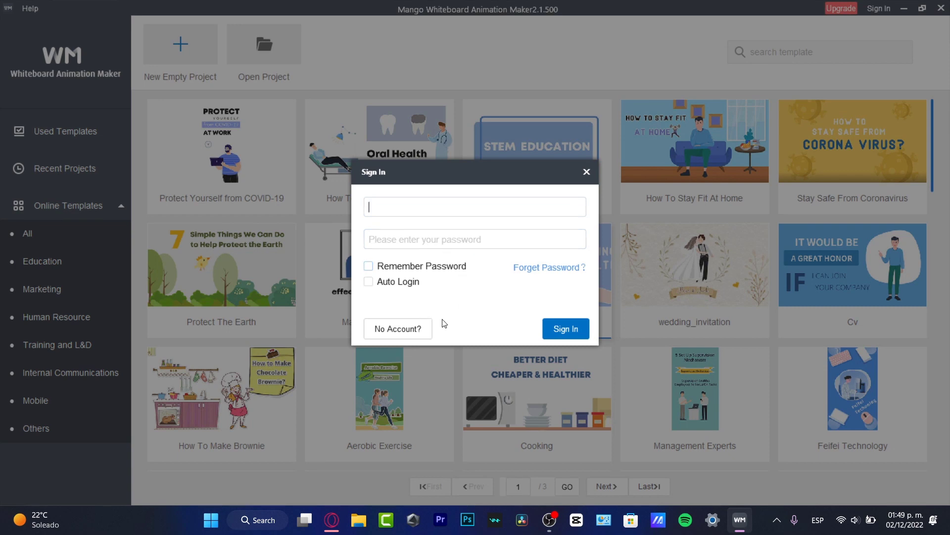
Sign up for a new account with an e-mail and password, then bring up the Upgrade pricing page.
left_click(415, 328)
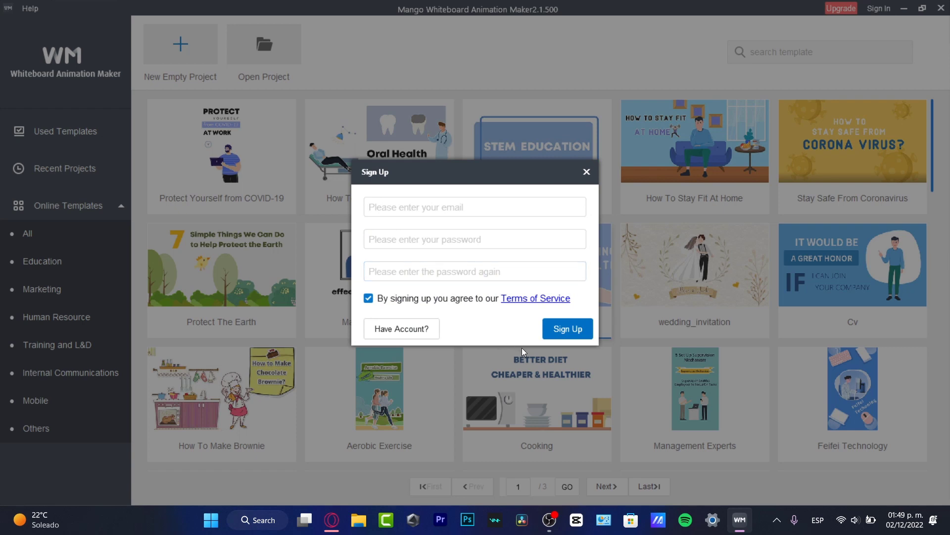
left_click(489, 212)
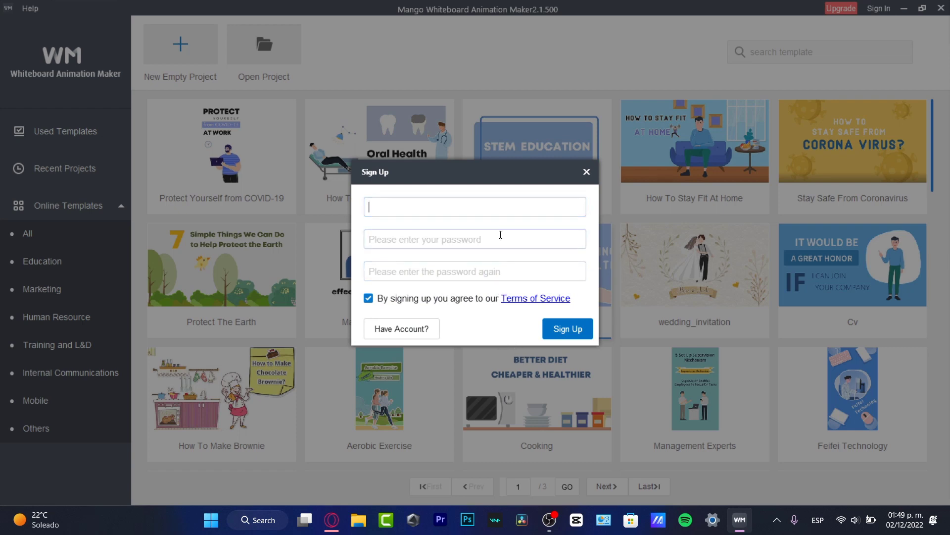
left_click(501, 240)
left_click(510, 272)
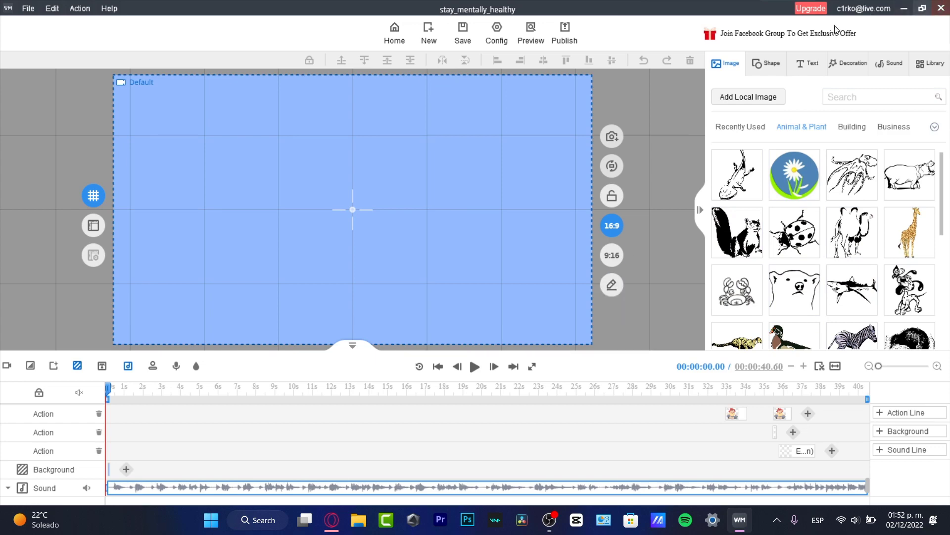
left_click(816, 11)
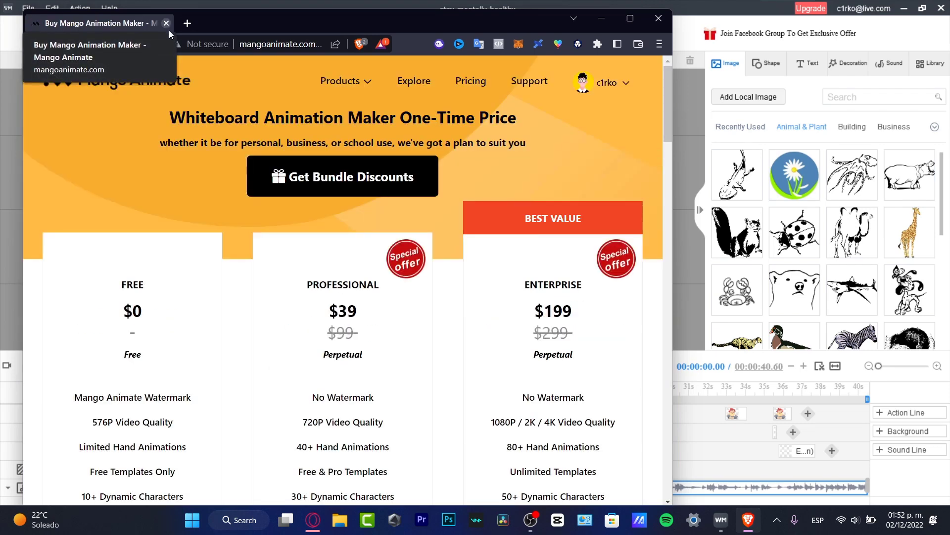
Scroll the pricing page down to the plan buttons and close it to return to the editor.
scroll(415, 275, "down", 3)
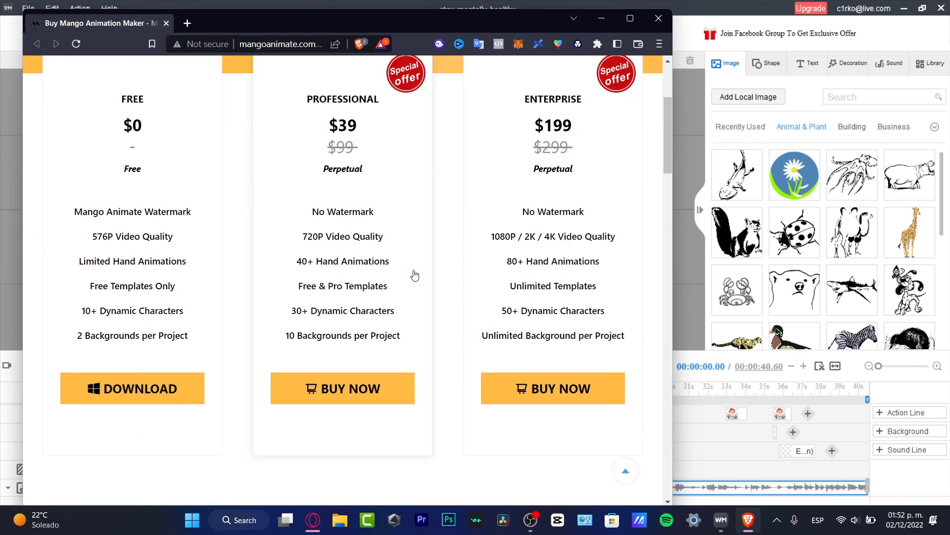
left_click(167, 24)
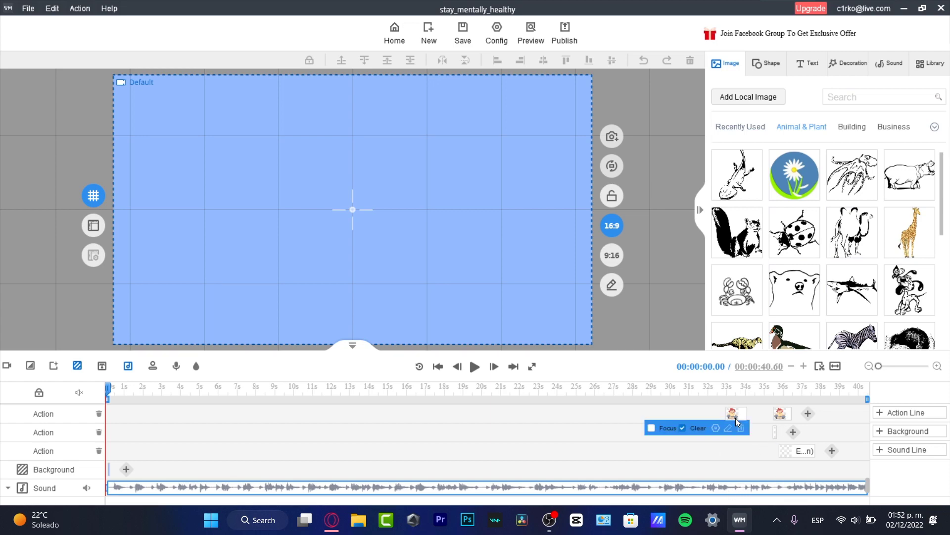
Play and pause the preview, then jump the playhead via 15, 20 and 22 seconds to the 29-second tip 4 scene.
left_click(476, 366)
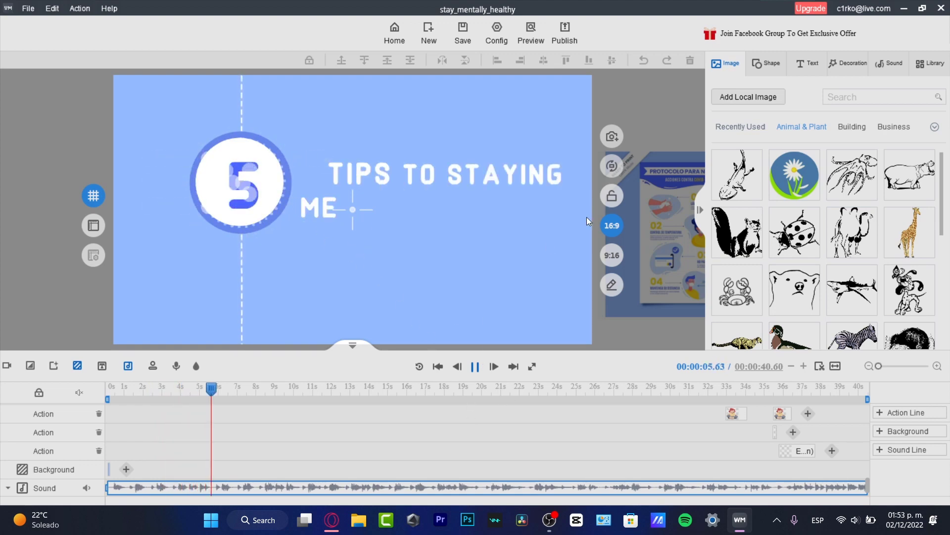
left_click(475, 366)
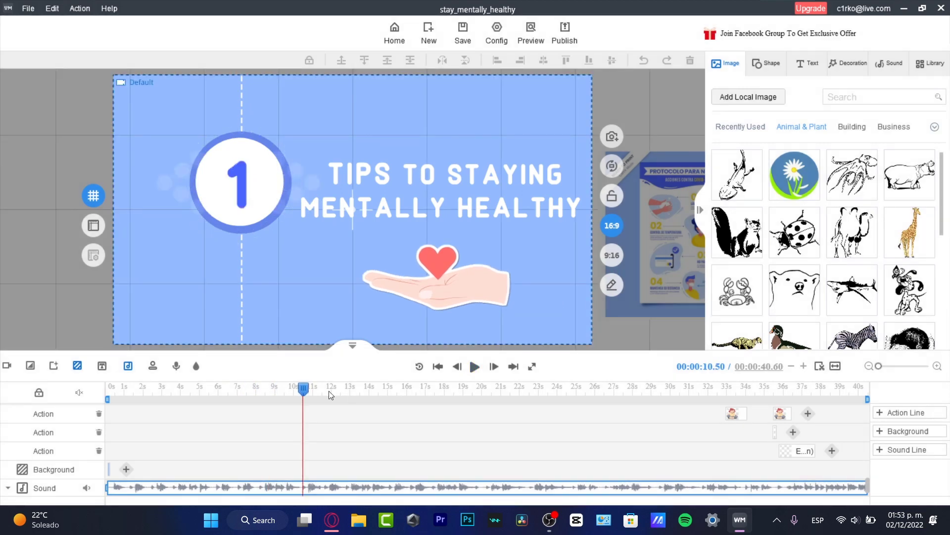
left_click(396, 391)
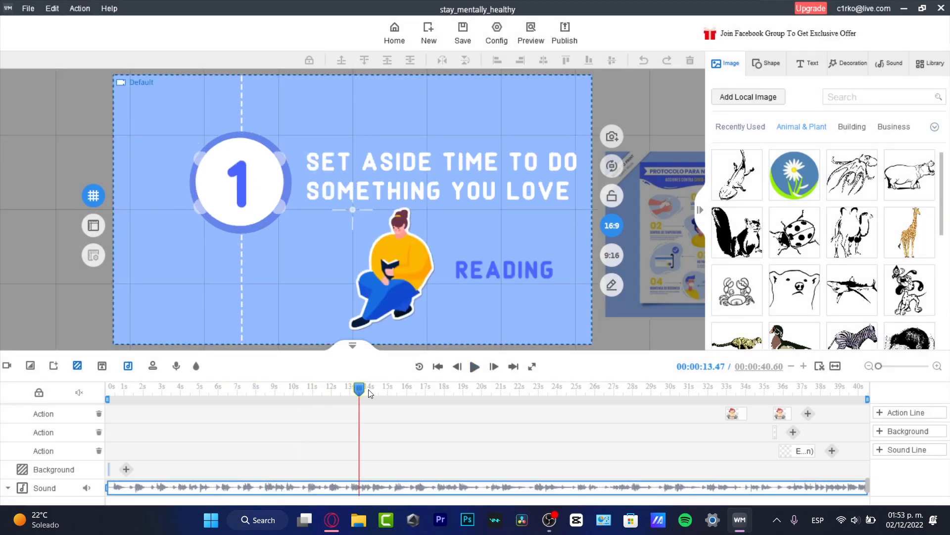
left_click(494, 391)
left_click(517, 391)
left_click(652, 391)
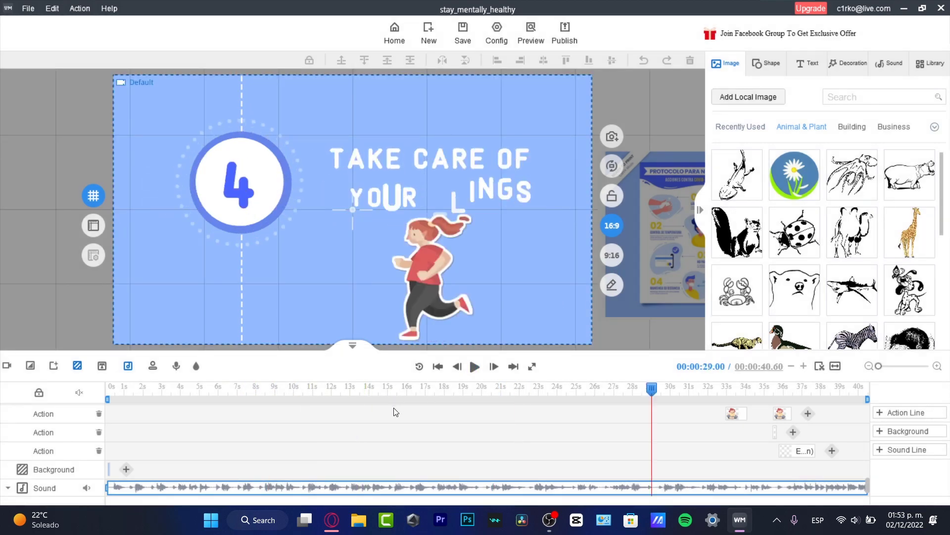
scroll(376, 435, "up", 5)
scroll(372, 436, "up", 5)
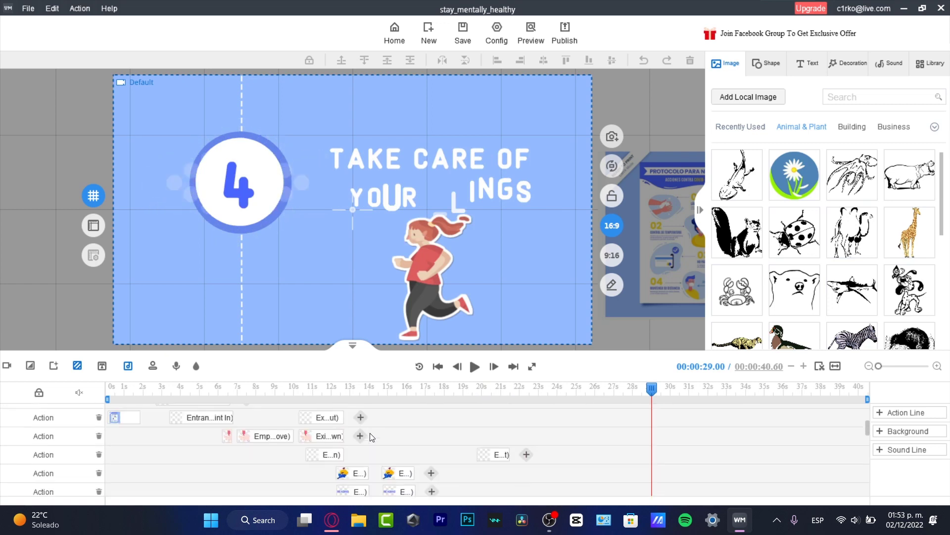
scroll(372, 444, "down", 5)
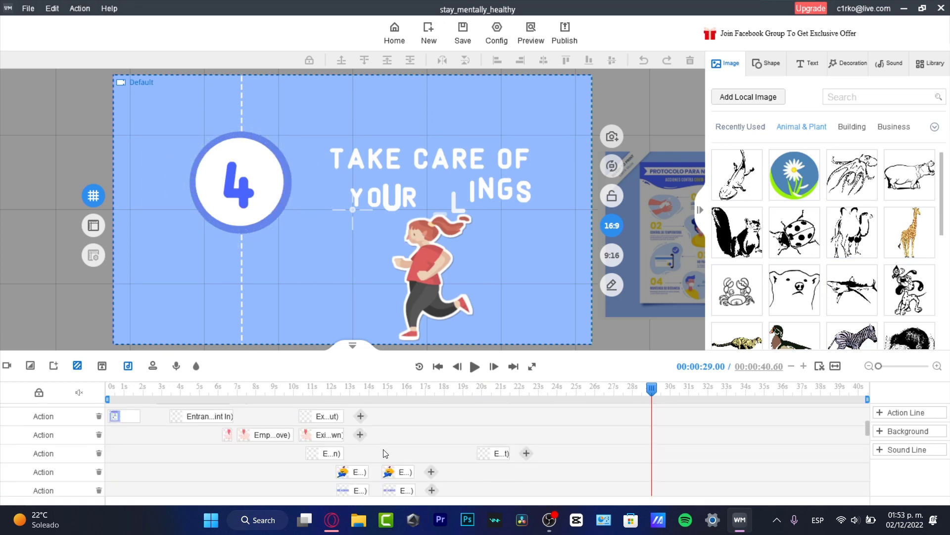
Scrub the preview around 11 seconds, settling at 00:00:11.04 on the 'tips to staying mentally healthy' title.
left_click(327, 416)
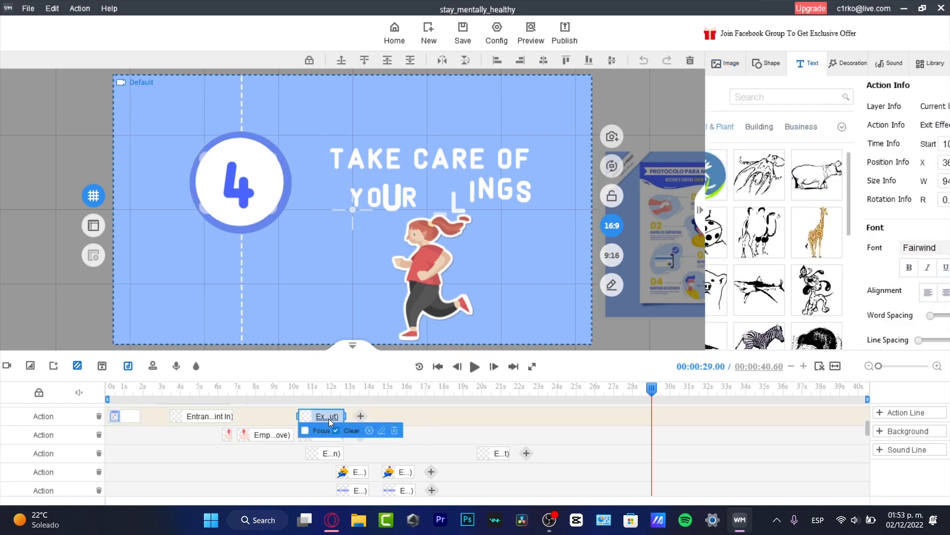
left_click(313, 387)
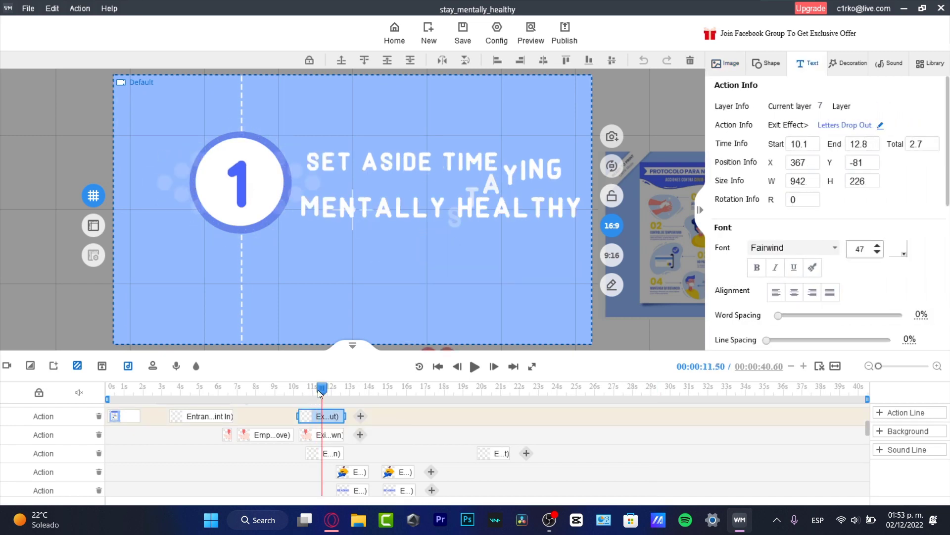
left_click(327, 394)
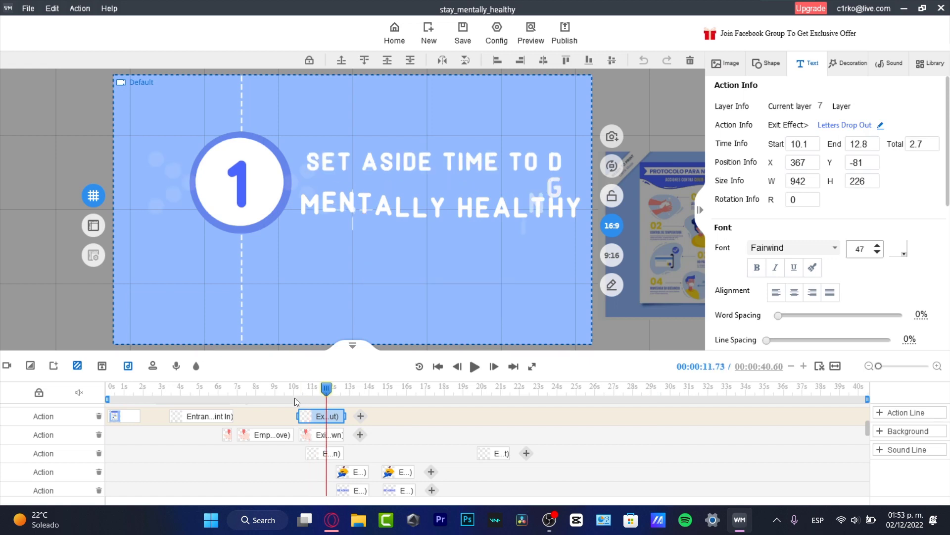
left_click(314, 399)
left_click(312, 399)
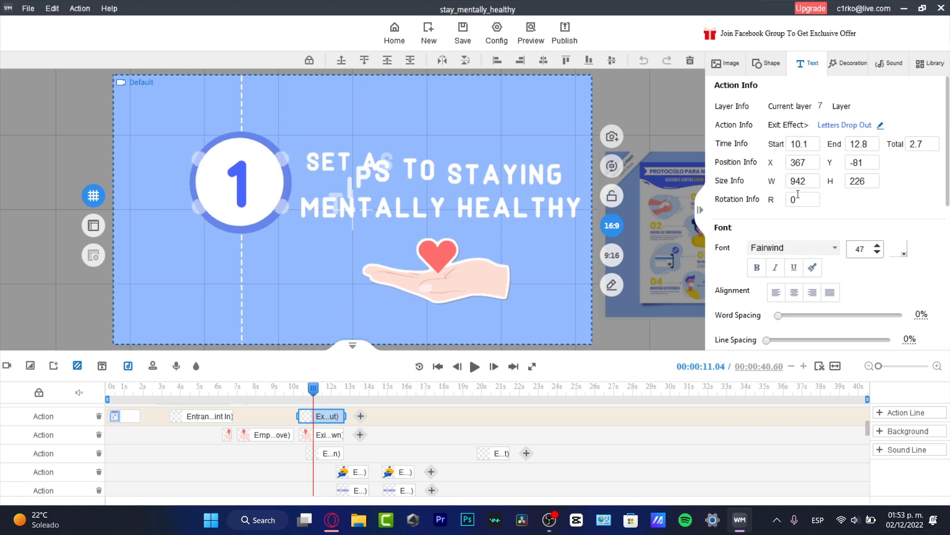
Show the Shape library in the right panel and scroll the tracks.
left_click(771, 66)
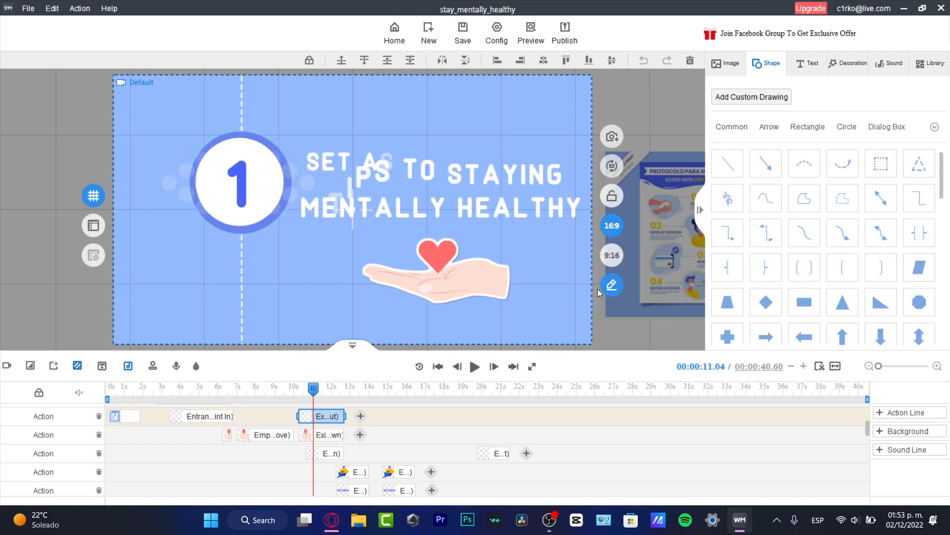
scroll(584, 433, "down", 6)
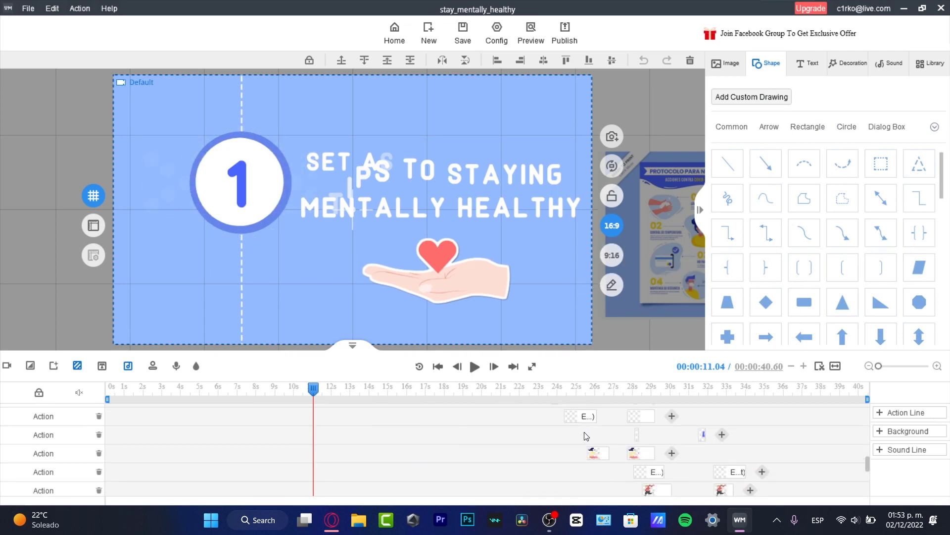
scroll(587, 436, "down", 3)
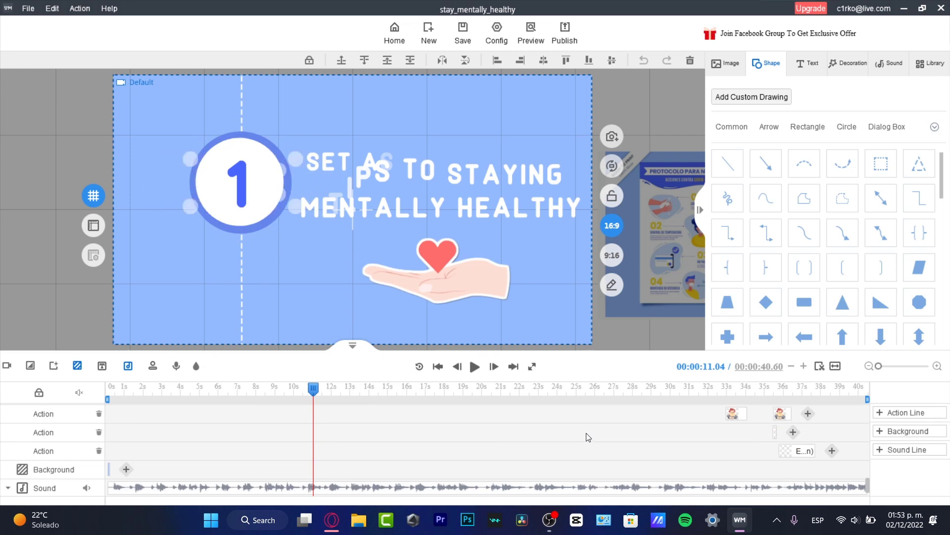
scroll(588, 437, "up", 9)
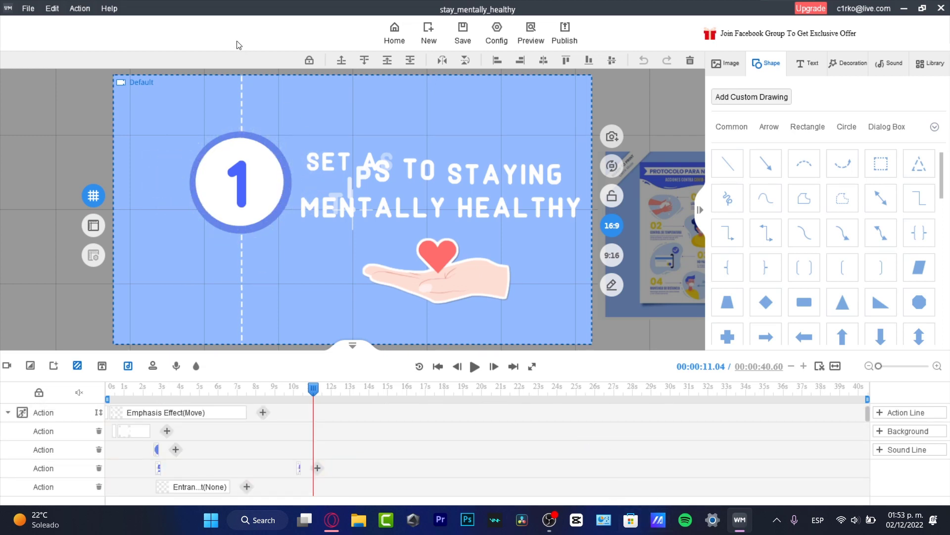
Start a new crumpled-paper project and drag the polar bear from Image > Animal & Plant onto the canvas.
left_click(28, 8)
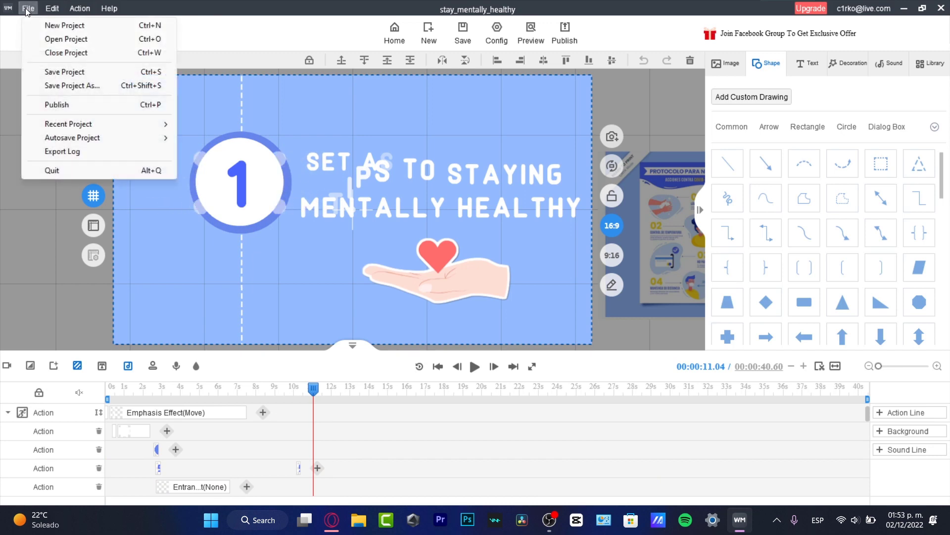
left_click(55, 28)
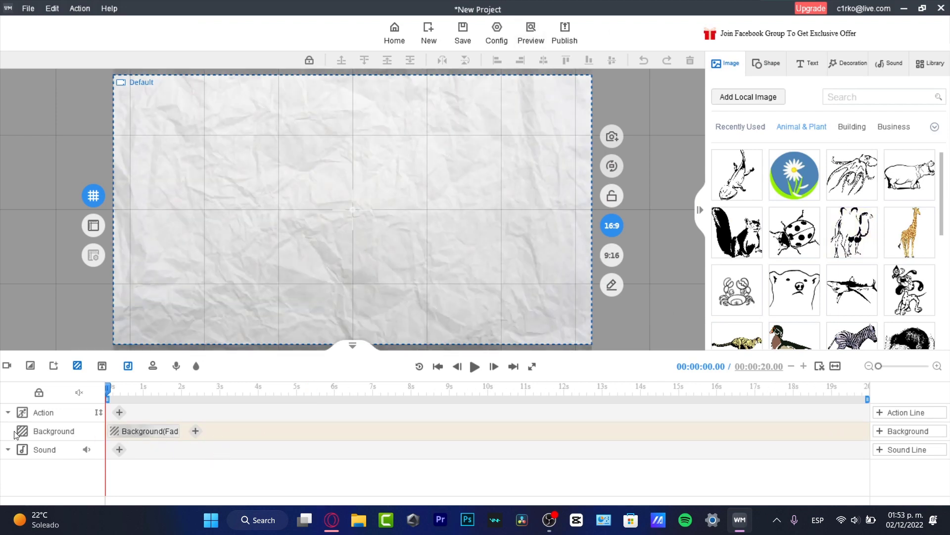
left_click(141, 434)
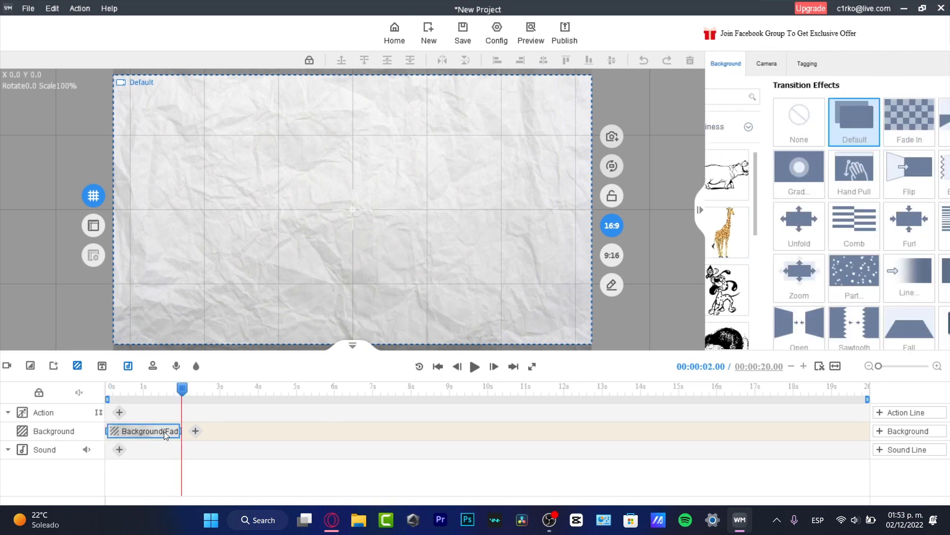
left_click_drag(181, 390, 90, 427)
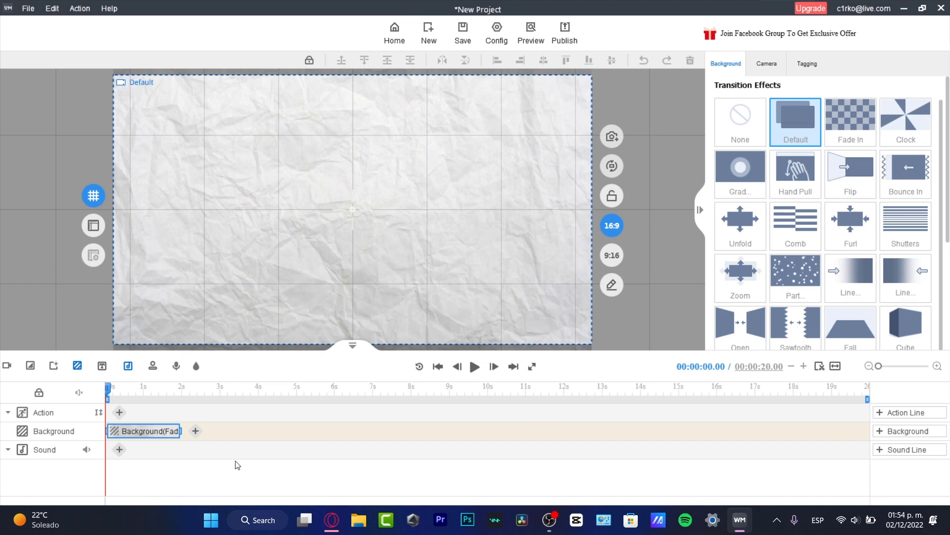
left_click(215, 413)
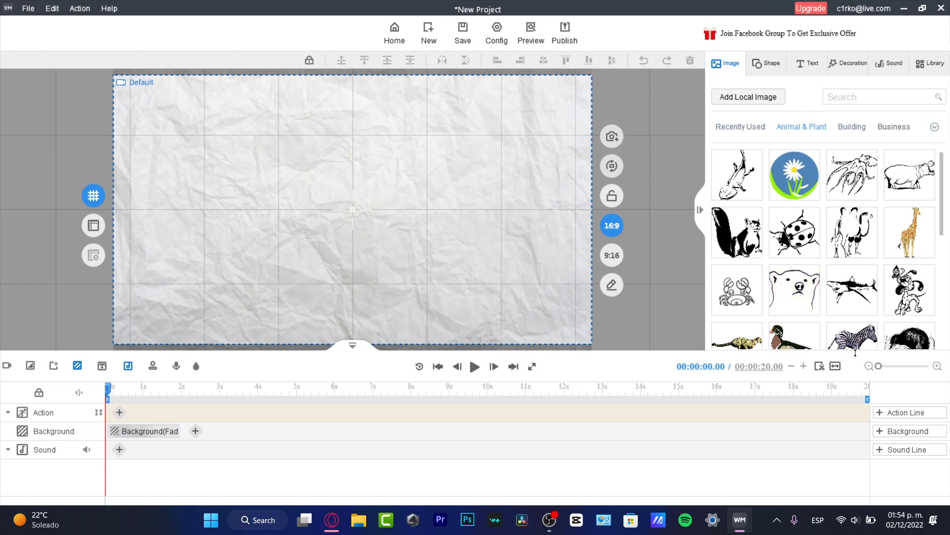
left_click_drag(816, 365, 299, 434)
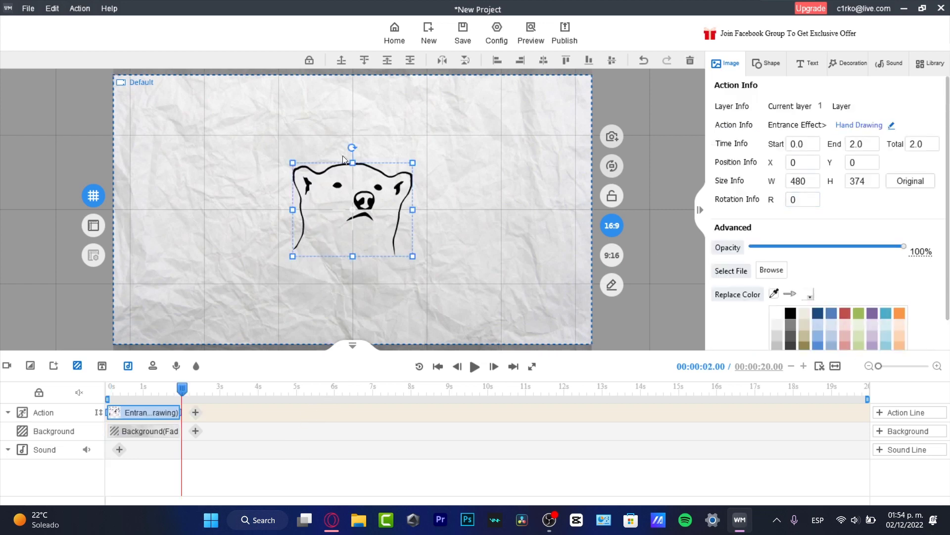
Stretch the bear's Hand Drawing entrance to 6 seconds, then enlarge the bear and move it up-left.
mouse_move(163, 415)
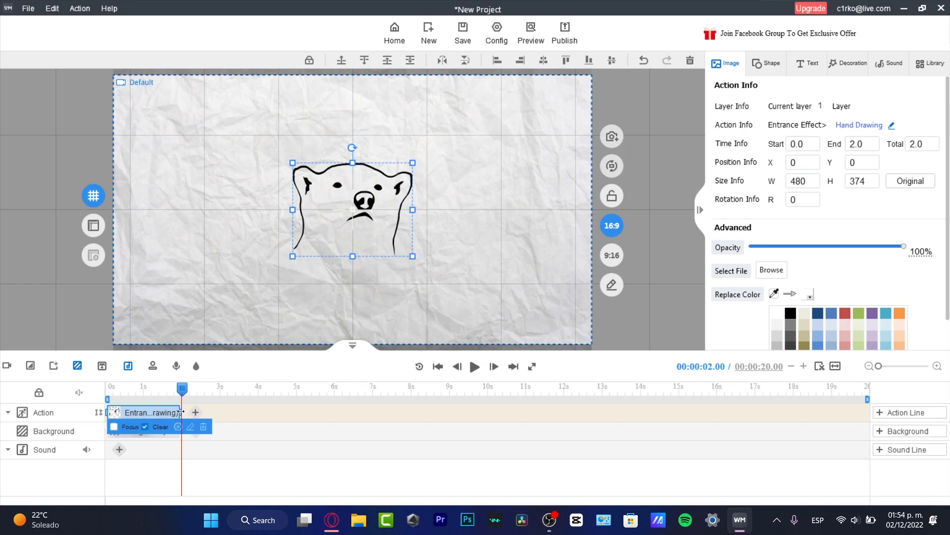
left_click_drag(181, 412, 345, 415)
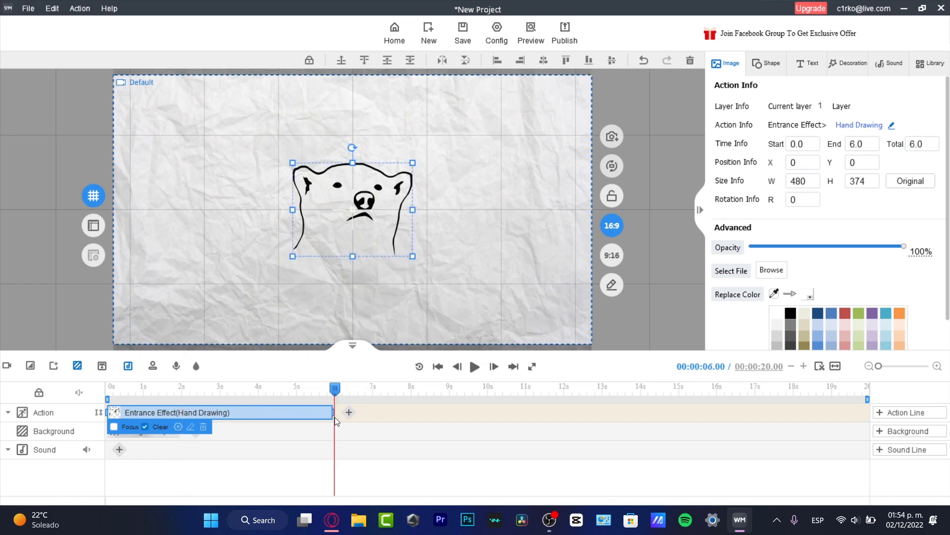
left_click(302, 391)
mouse_move(286, 392)
left_mouse_down()
mouse_move(161, 391)
mouse_move(280, 402)
mouse_move(144, 392)
mouse_move(115, 375)
mouse_move(138, 391)
mouse_move(215, 395)
mouse_move(310, 420)
mouse_move(307, 428)
mouse_move(336, 401)
left_mouse_up()
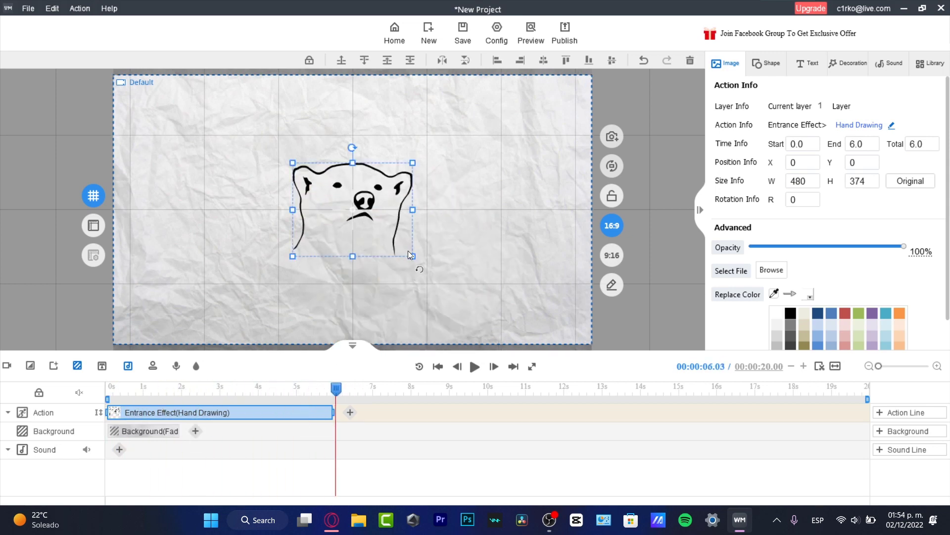
left_click_drag(408, 250, 515, 315)
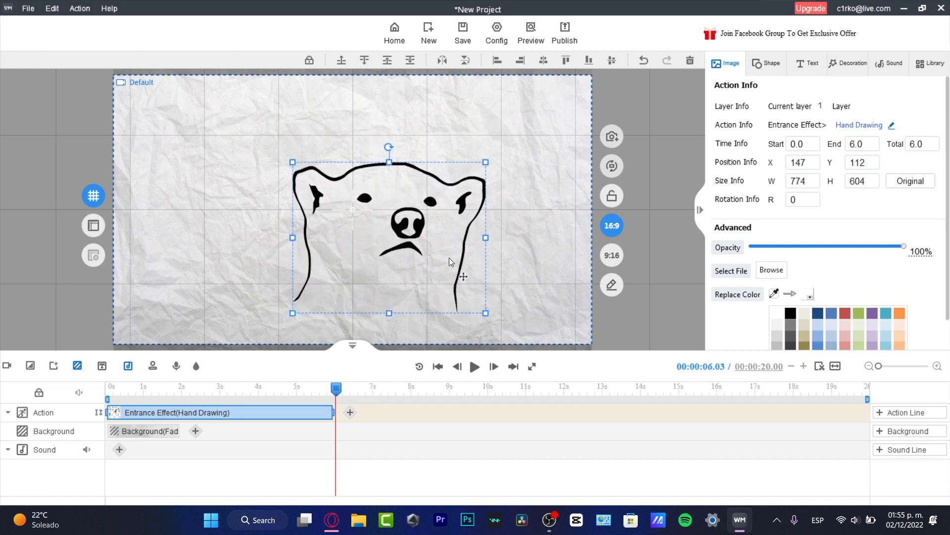
left_click_drag(447, 254, 406, 221)
Add a follow-up action after the bear's drawing, previewing the Pulse, Scale and Rotate effects.
left_click(350, 413)
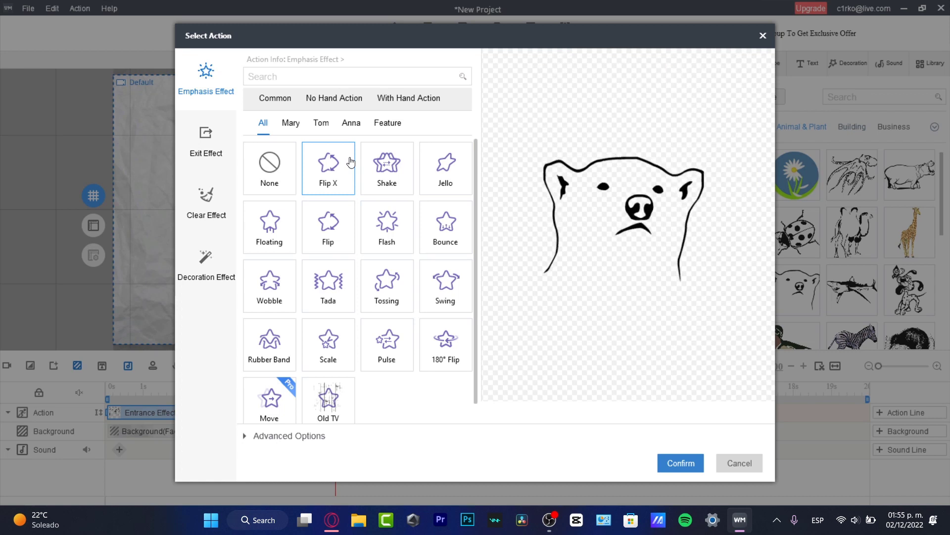
left_click(391, 360)
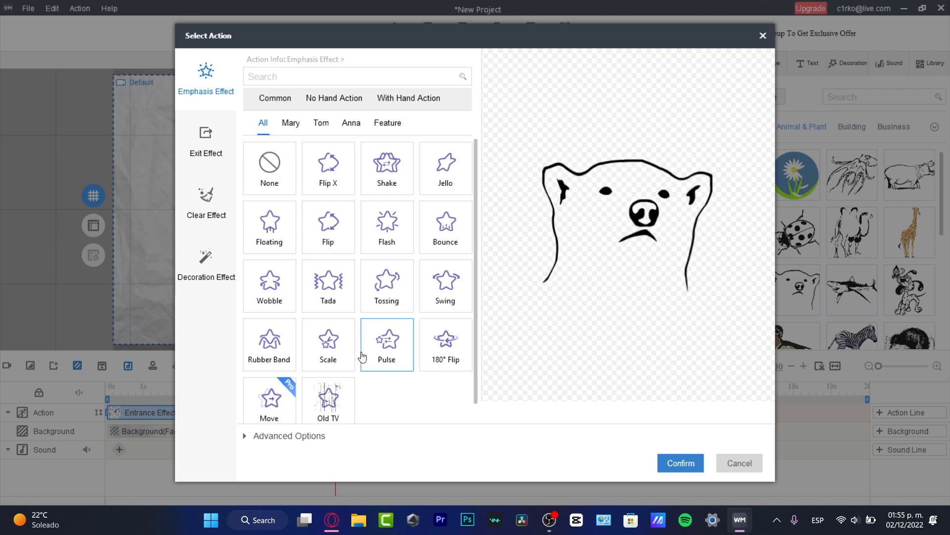
left_click(332, 341)
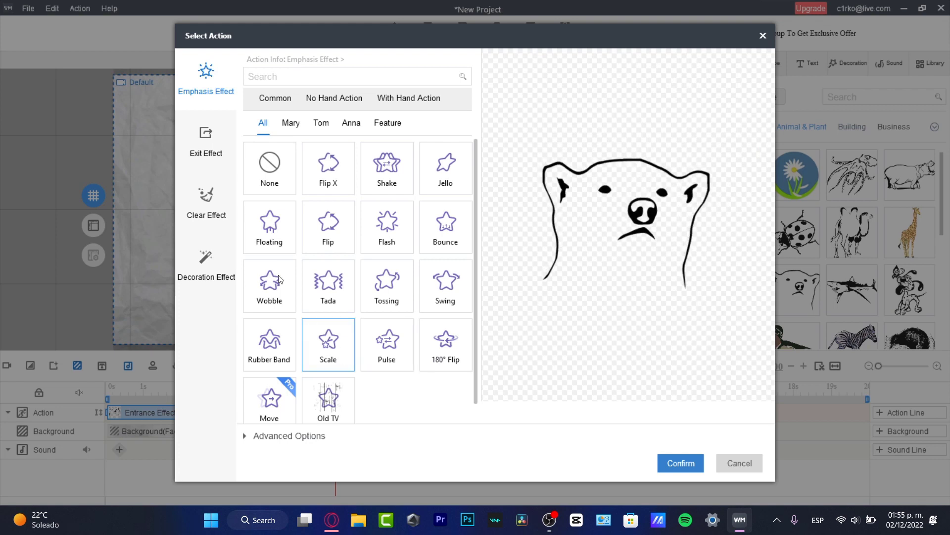
left_click(206, 206)
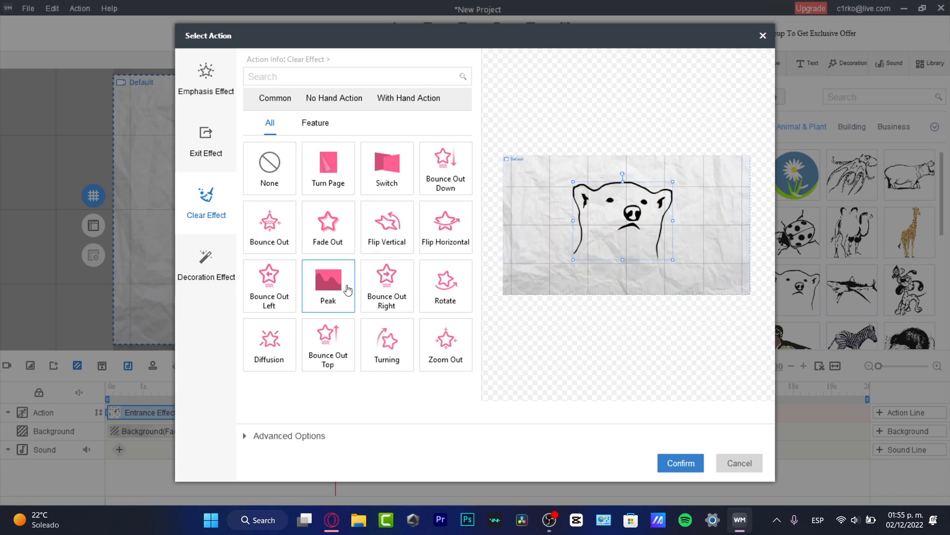
left_click(449, 283)
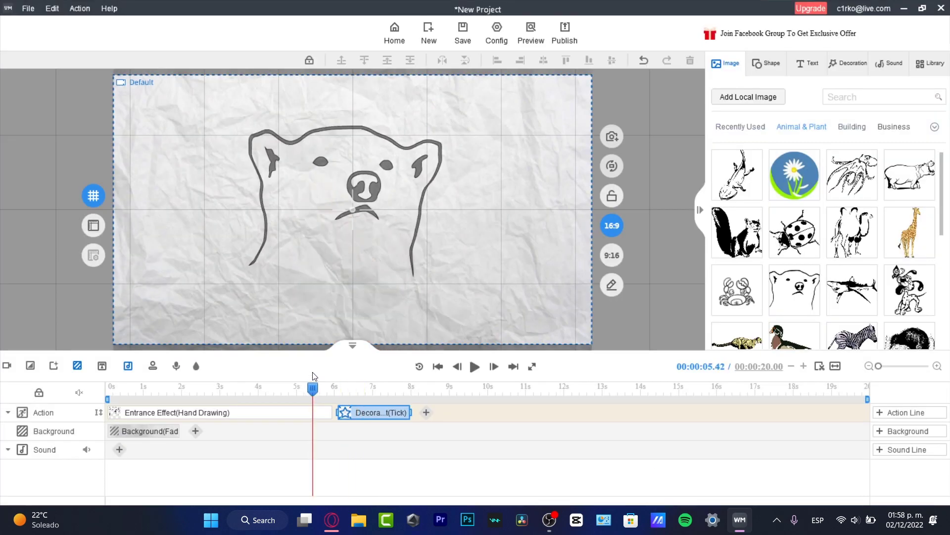
mouse_move(312, 376)
left_mouse_down()
mouse_move(322, 374)
mouse_move(179, 411)
mouse_move(347, 443)
mouse_move(397, 442)
mouse_move(316, 448)
left_mouse_up()
Preview the tick animation, delete the Decoration(Tick) clip, and replay the bear's hand-drawing.
left_click(478, 368)
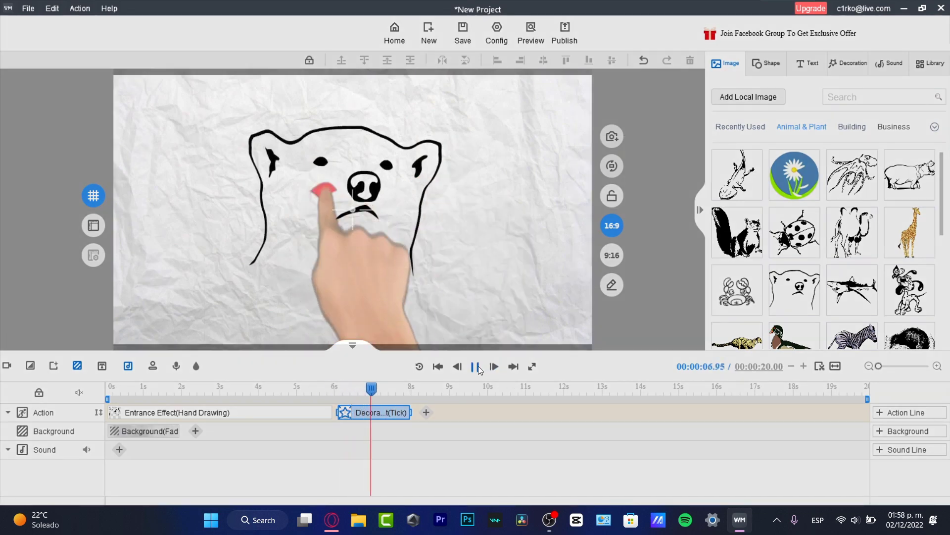
left_click(478, 368)
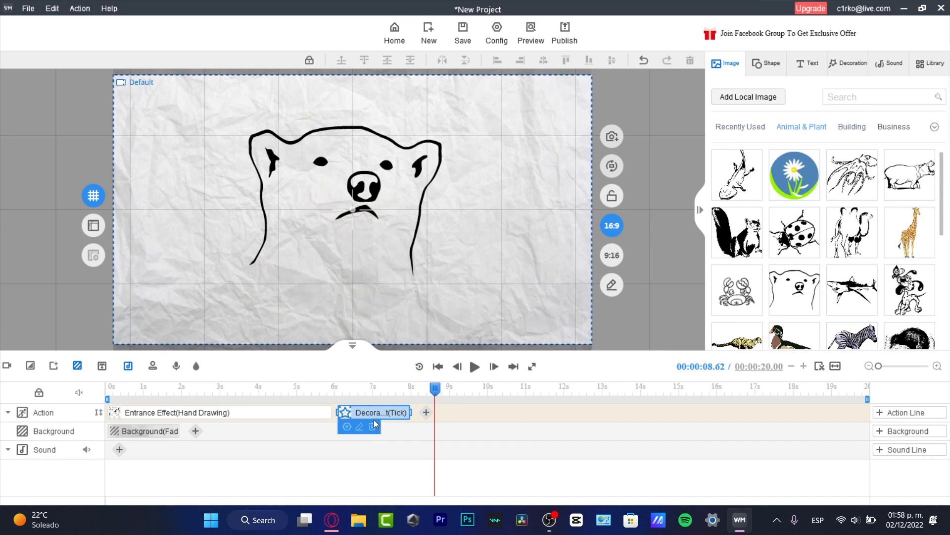
left_click(373, 426)
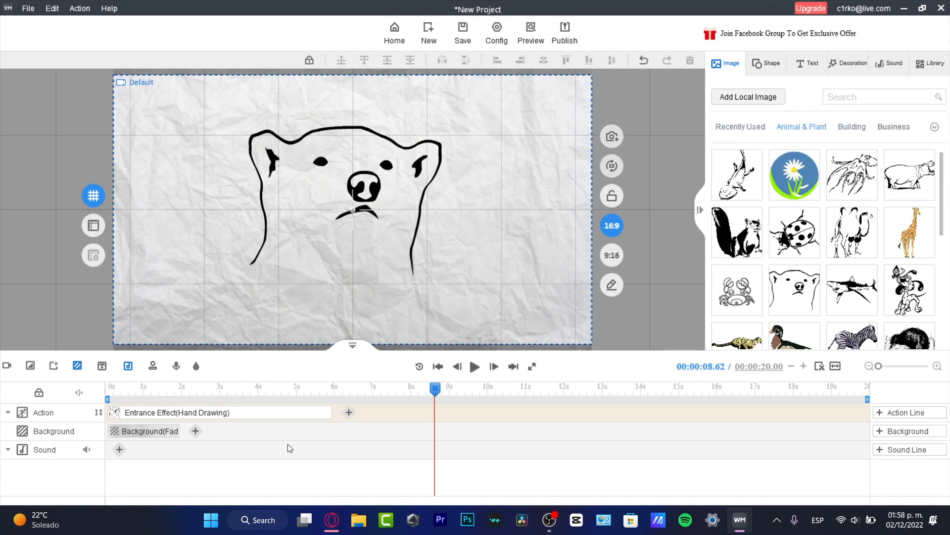
mouse_move(412, 388)
left_mouse_down()
mouse_move(258, 395)
mouse_move(361, 393)
mouse_move(312, 395)
left_mouse_up()
Add a handwritten text object reading 'HOW TO CREATE WHITEBOARD VIDEOS FOR FREE'.
left_click(807, 65)
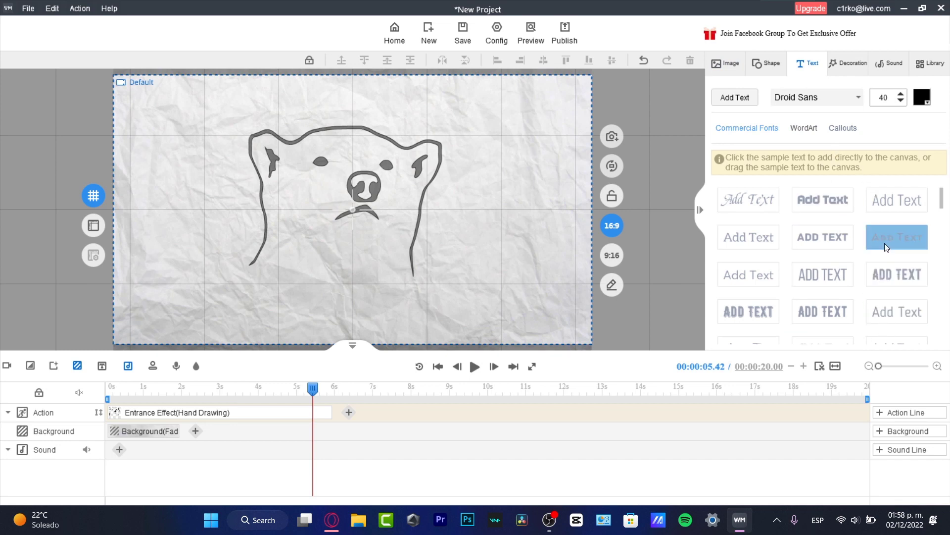
scroll(868, 307, "down", 2)
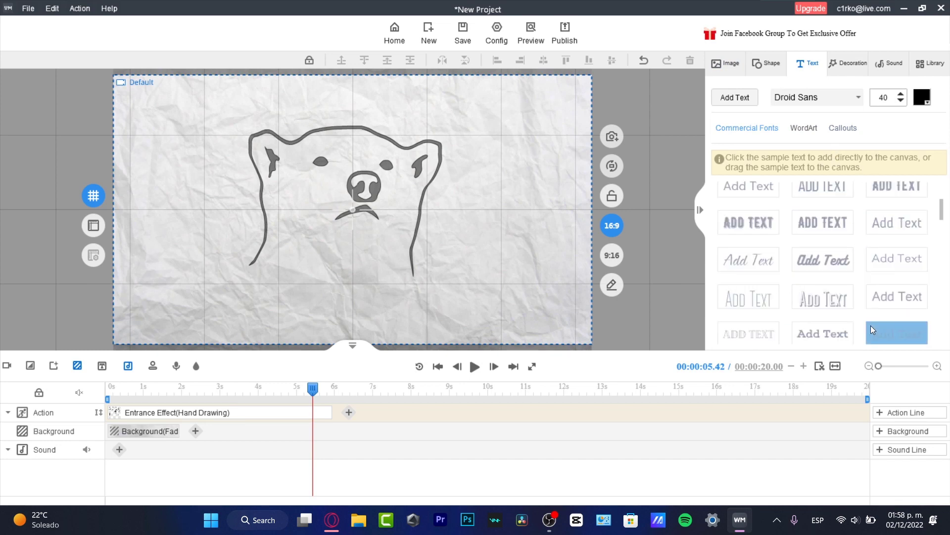
left_click(748, 297)
left_click_drag(387, 156, 337, 155)
type("MY")
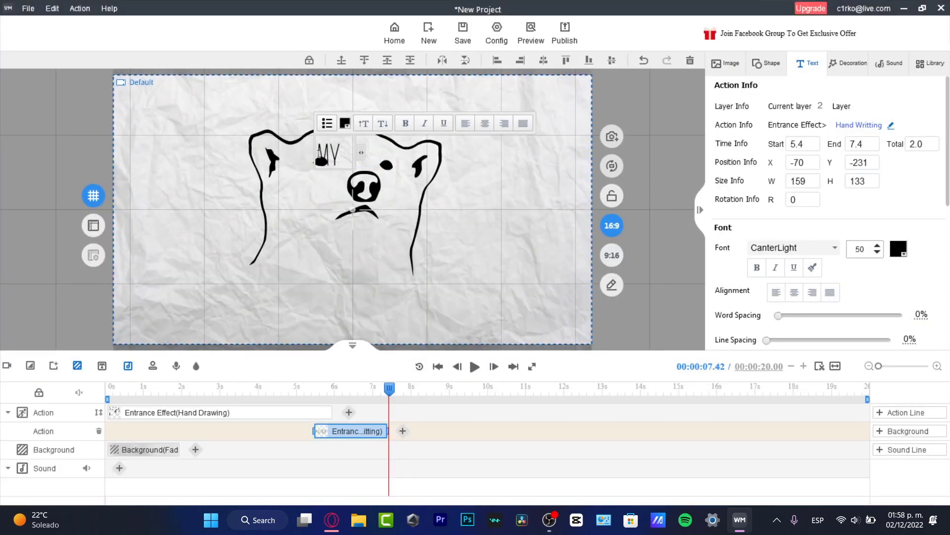
type("HOW ")
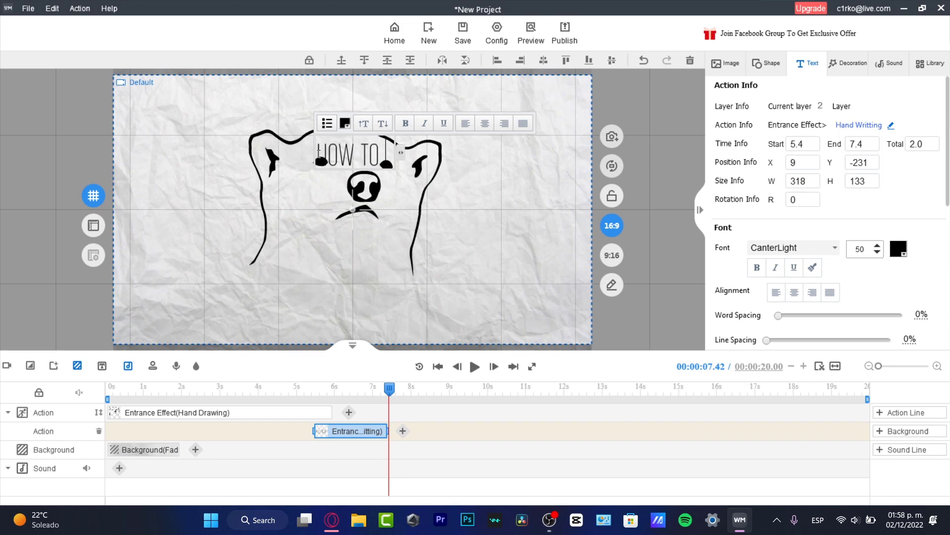
type("TO")
type("CREATE WHITEBOARD VIDEOS FOR FREE")
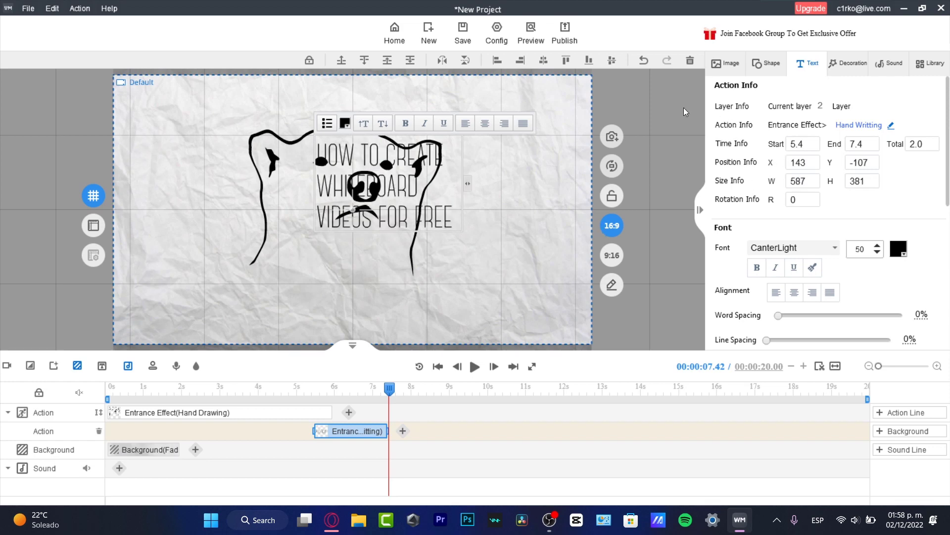
left_click(665, 110)
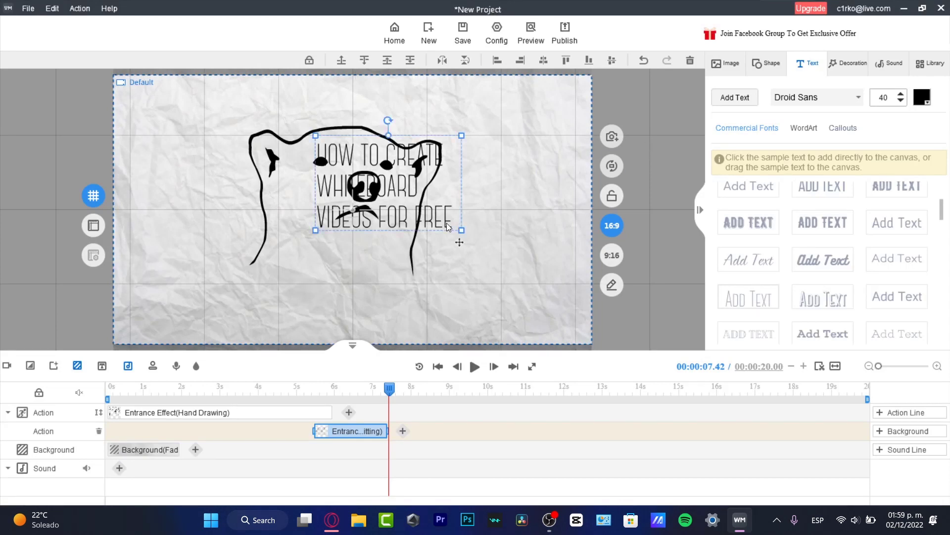
Place the title to the right of the bear's head and replay its writing.
left_click(447, 223)
left_click_drag(441, 222, 556, 271)
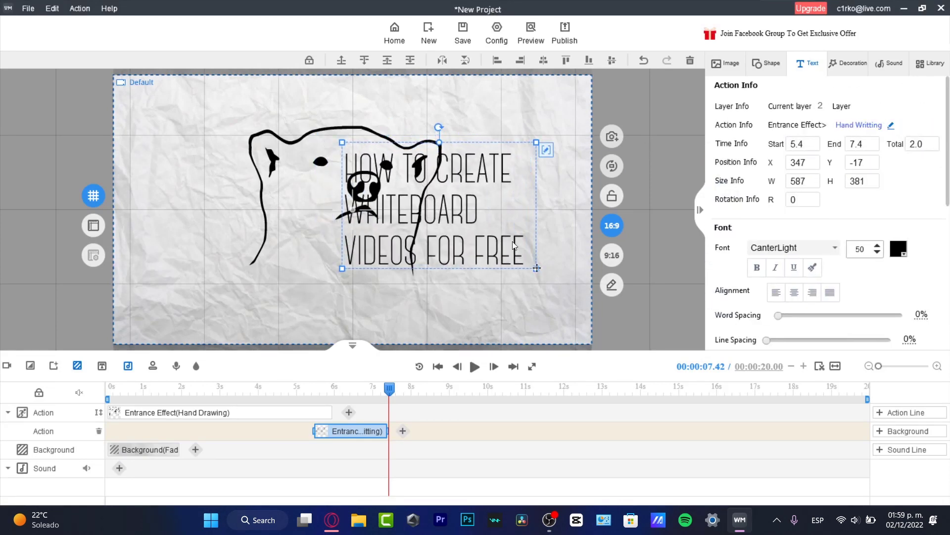
left_click_drag(479, 218, 488, 216)
left_click_drag(392, 396, 300, 396)
Add a 2-second Swipe emphasis action to the bear's Hand Drawing clip, from 6.0 to 8.0 s.
mouse_move(387, 444)
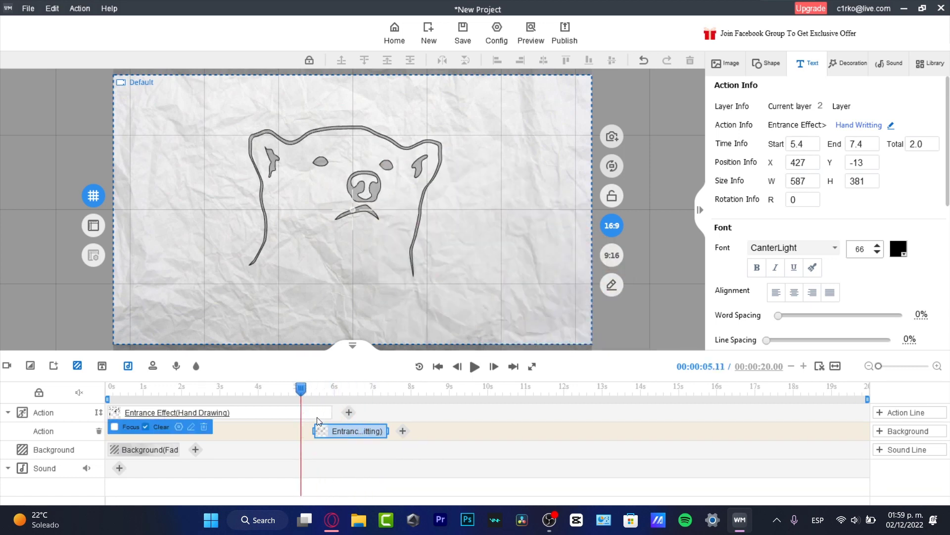
left_click_drag(301, 395, 331, 399)
mouse_move(244, 417)
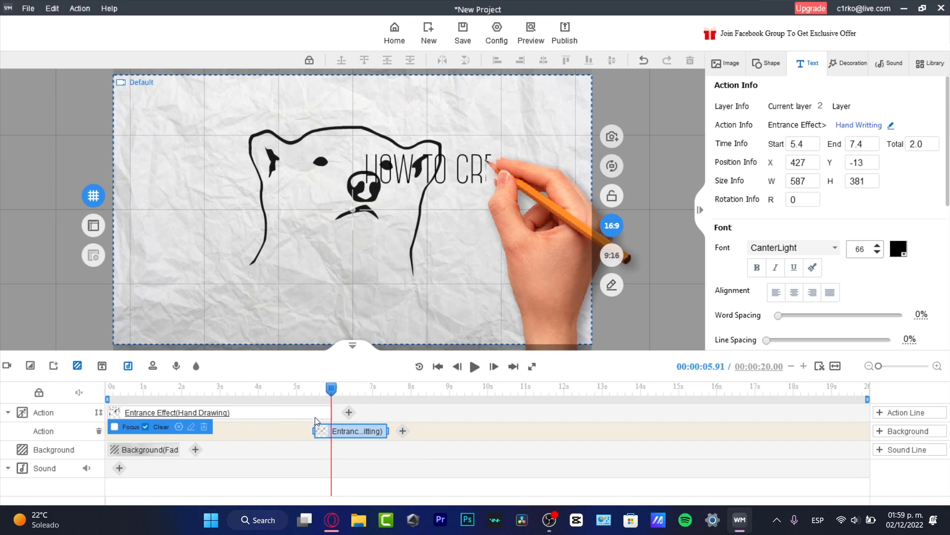
left_click(278, 414)
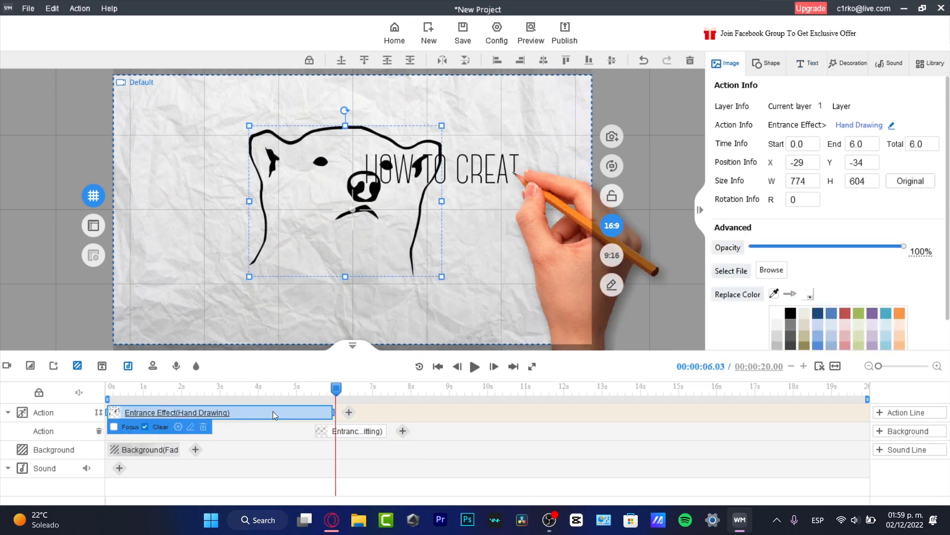
right_click(272, 412)
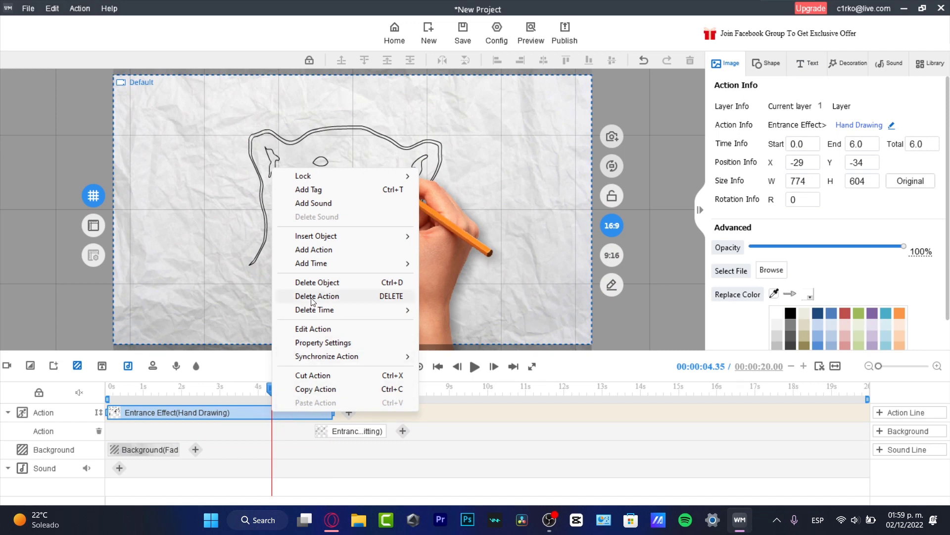
left_click(327, 252)
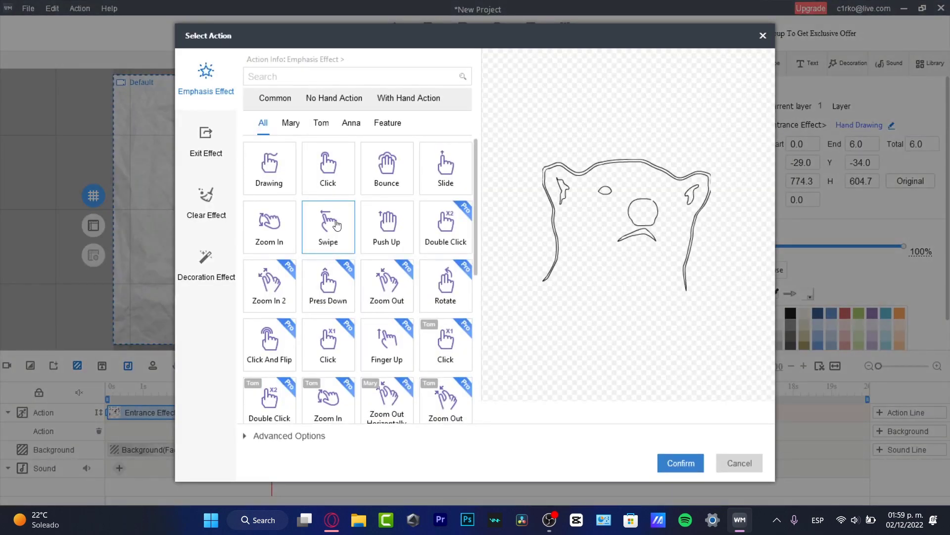
left_click(337, 226)
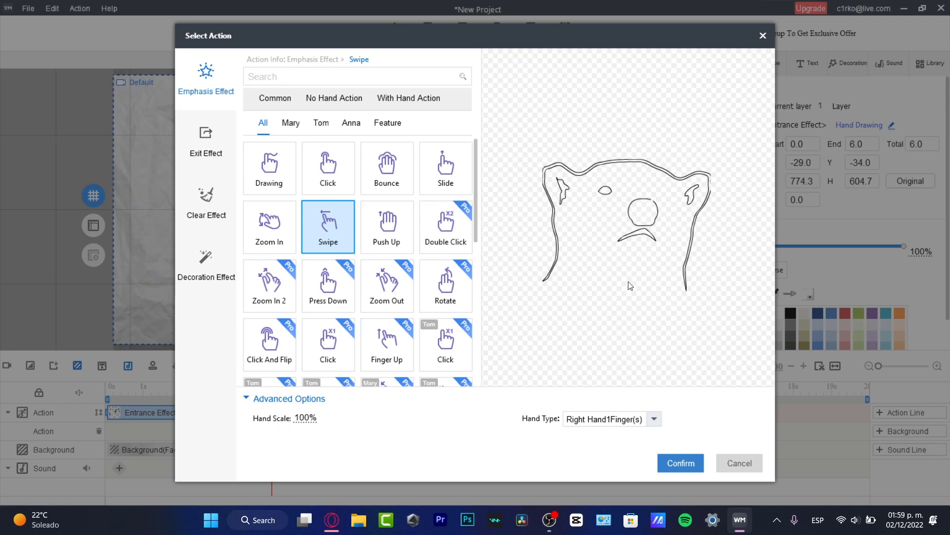
left_click(474, 367)
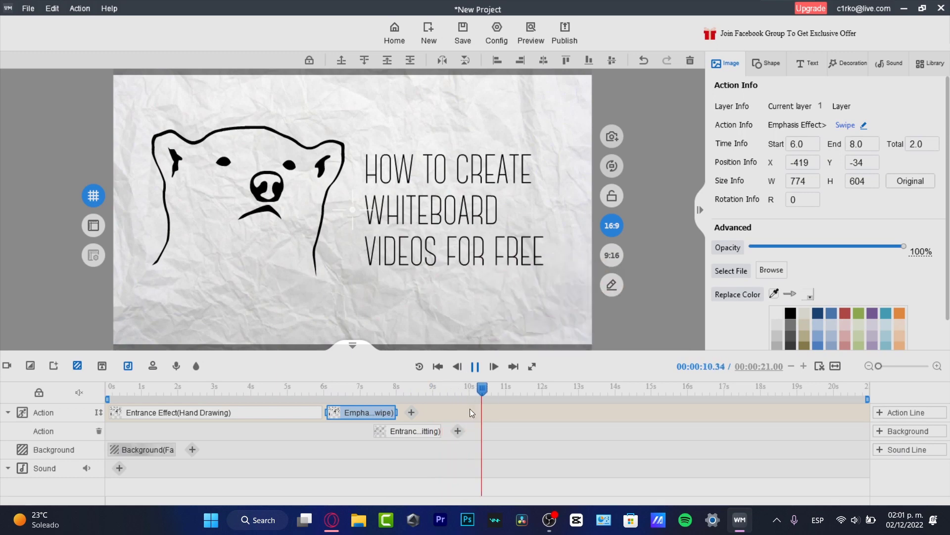
Stop playback, check the animation near 10 s, and trim the total length to about 18 seconds.
left_click(474, 367)
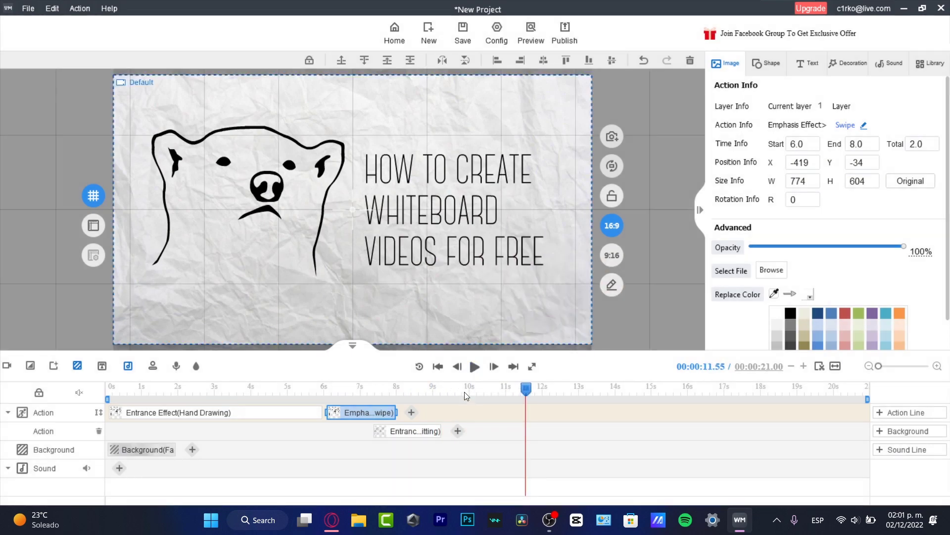
left_click(465, 394)
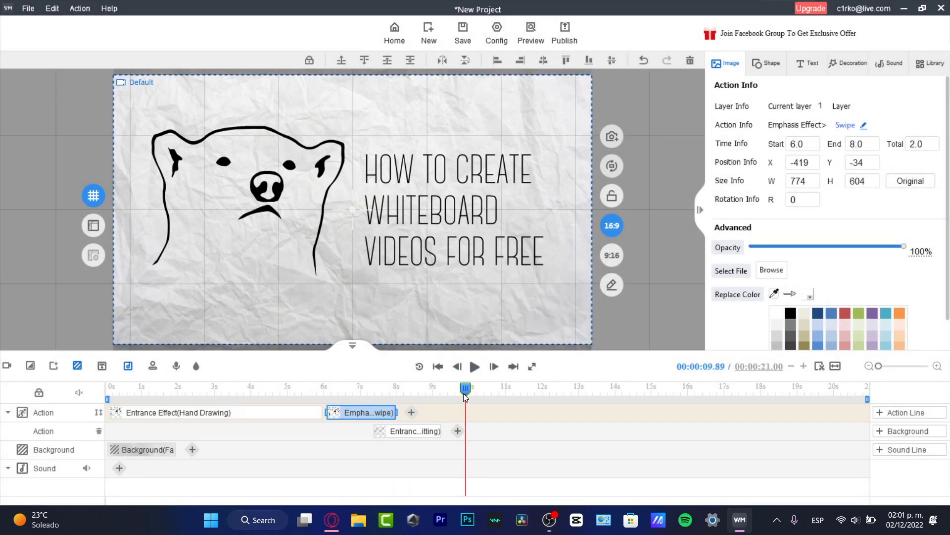
mouse_move(467, 392)
left_mouse_down()
mouse_move(433, 392)
mouse_move(476, 393)
left_mouse_up()
left_click(486, 436)
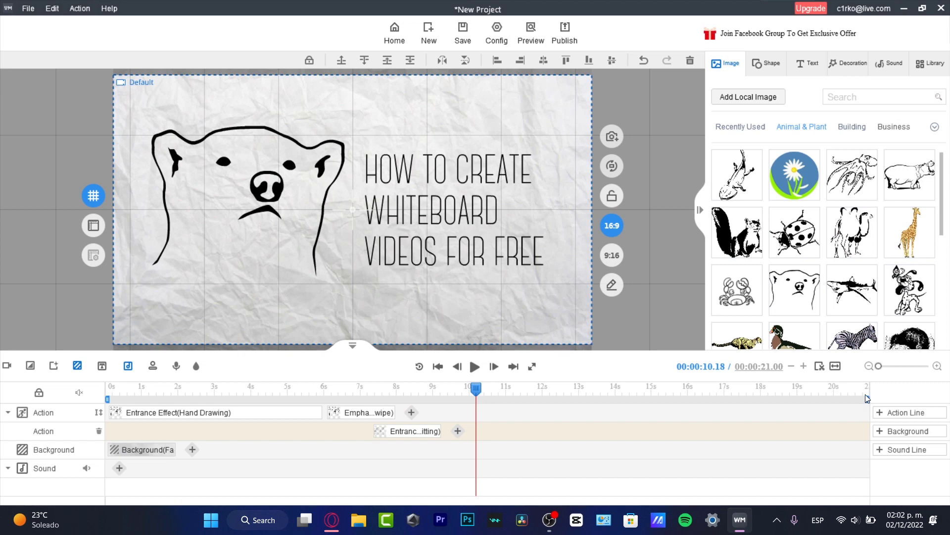
mouse_move(870, 416)
left_mouse_down()
mouse_move(757, 415)
mouse_move(418, 460)
mouse_move(547, 470)
mouse_move(471, 476)
mouse_move(475, 489)
left_mouse_up()
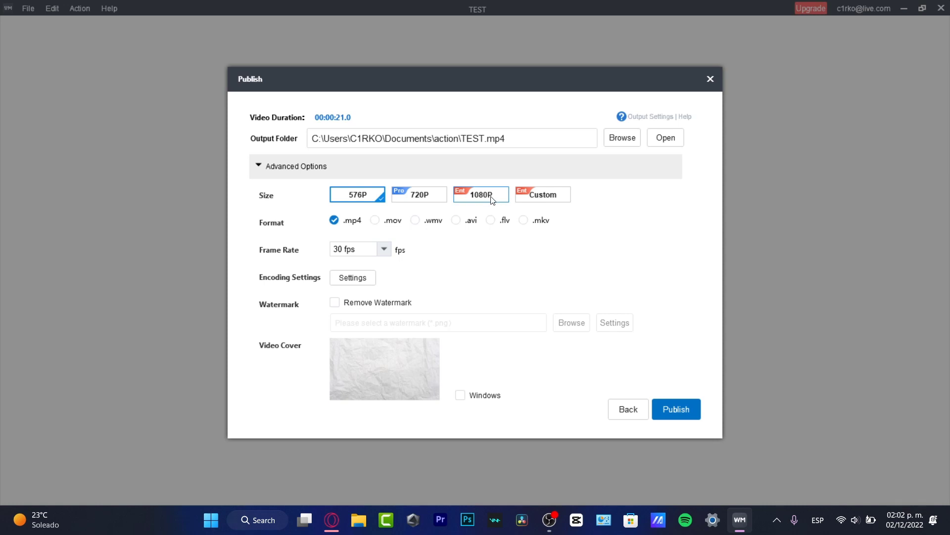
left_click(376, 220)
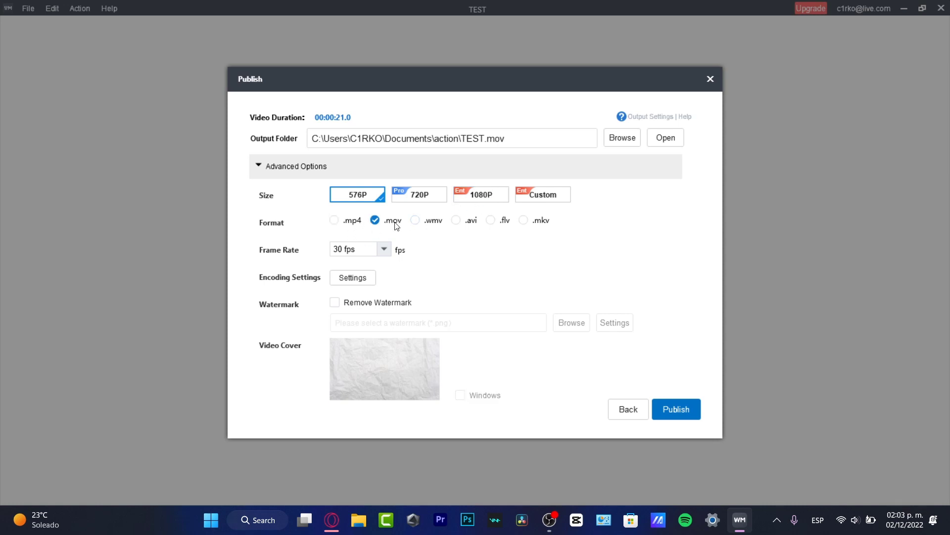
left_click(356, 221)
left_click(384, 249)
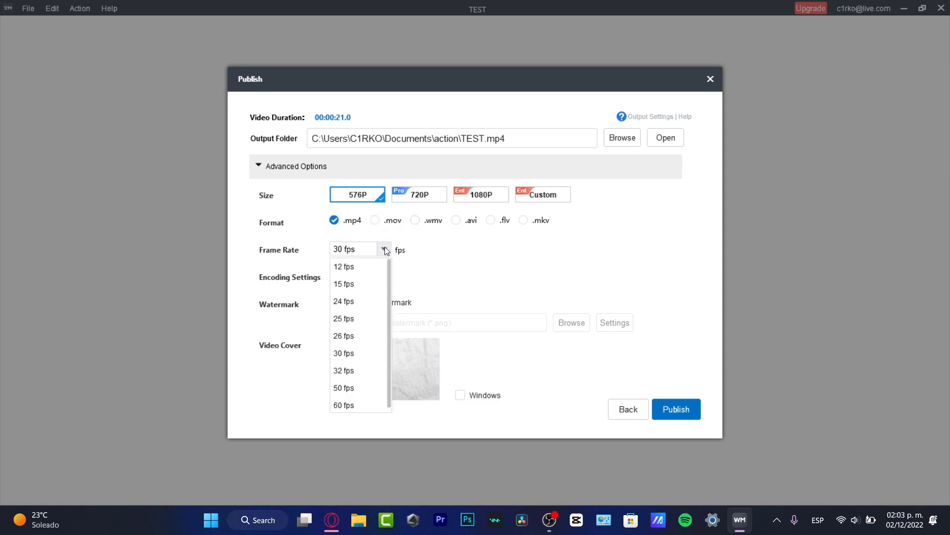
left_click(380, 254)
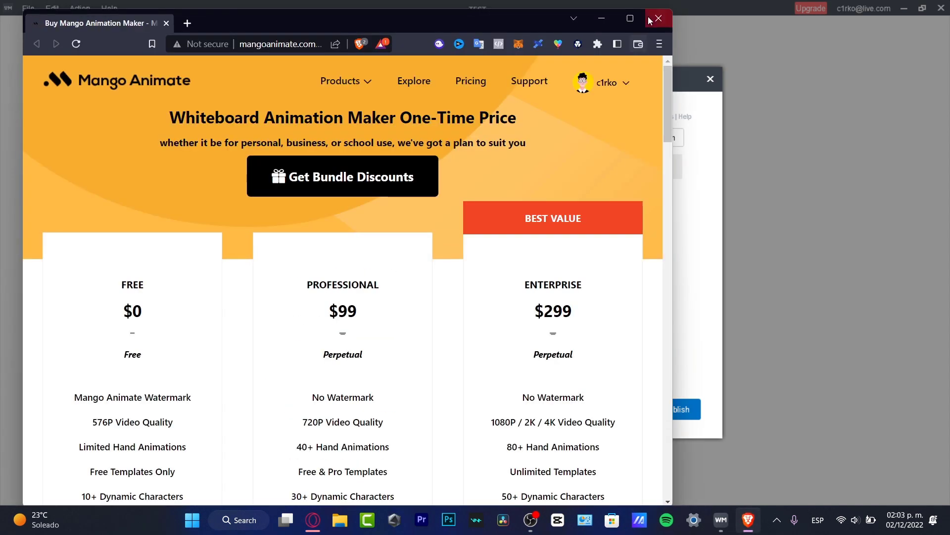
left_click(658, 17)
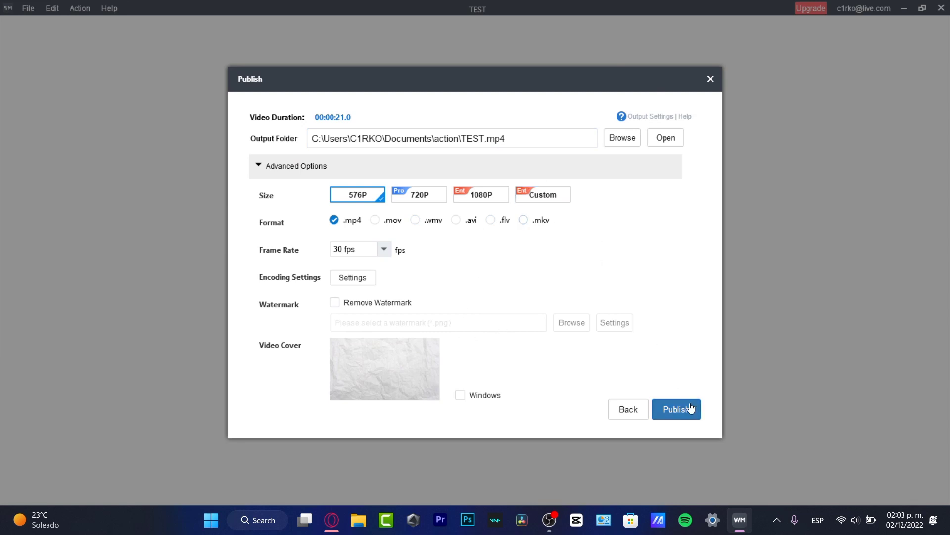
Export the animation as TEST.mp4 at 576P, 30 fps.
left_click(675, 410)
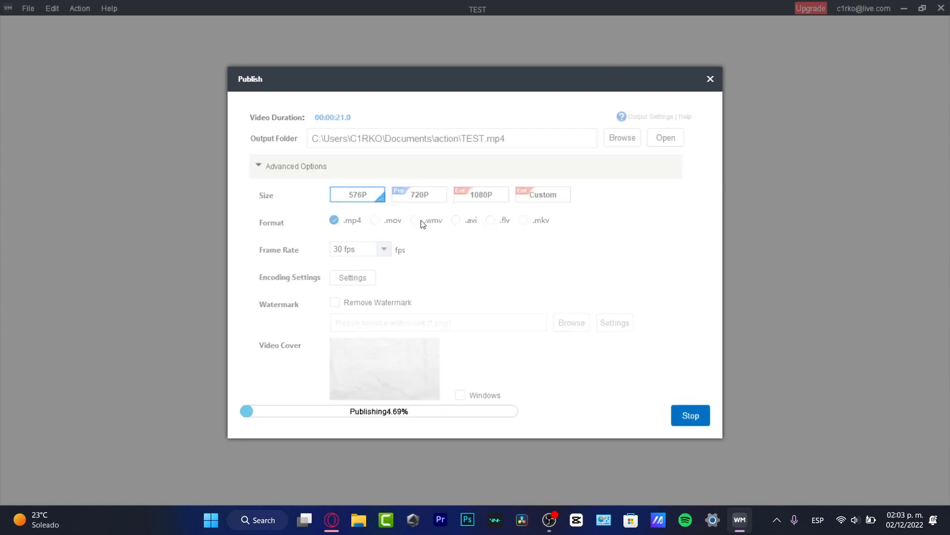